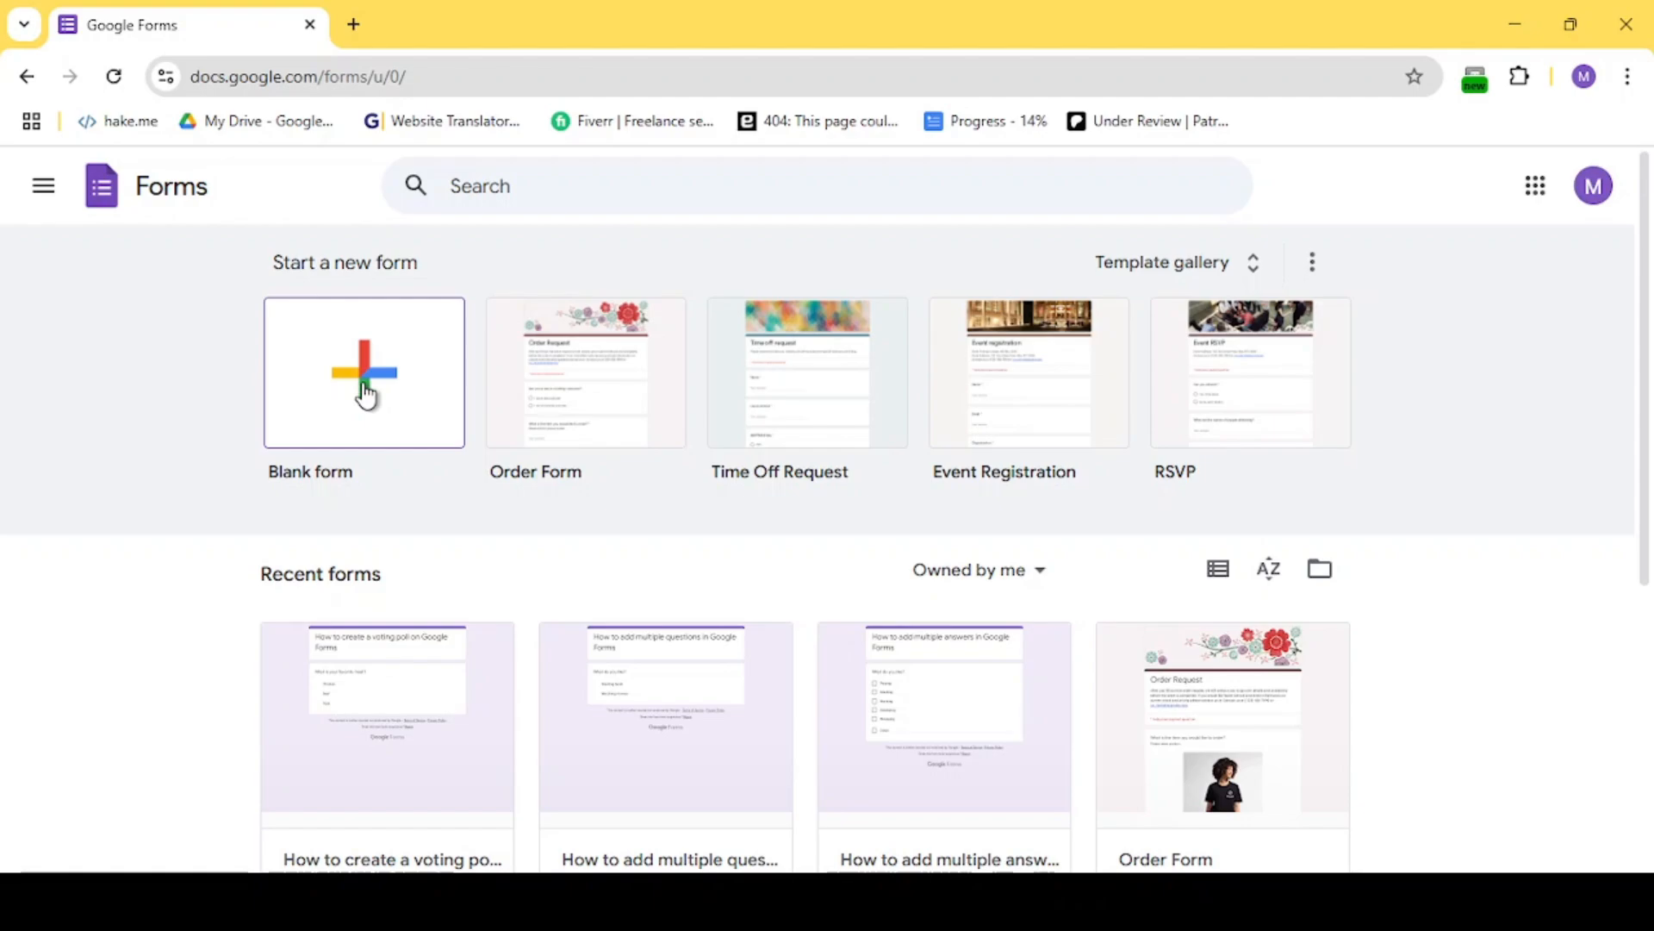
Create a blank form and name it "How to create quiz in Google Forms with result"
left_click(367, 395)
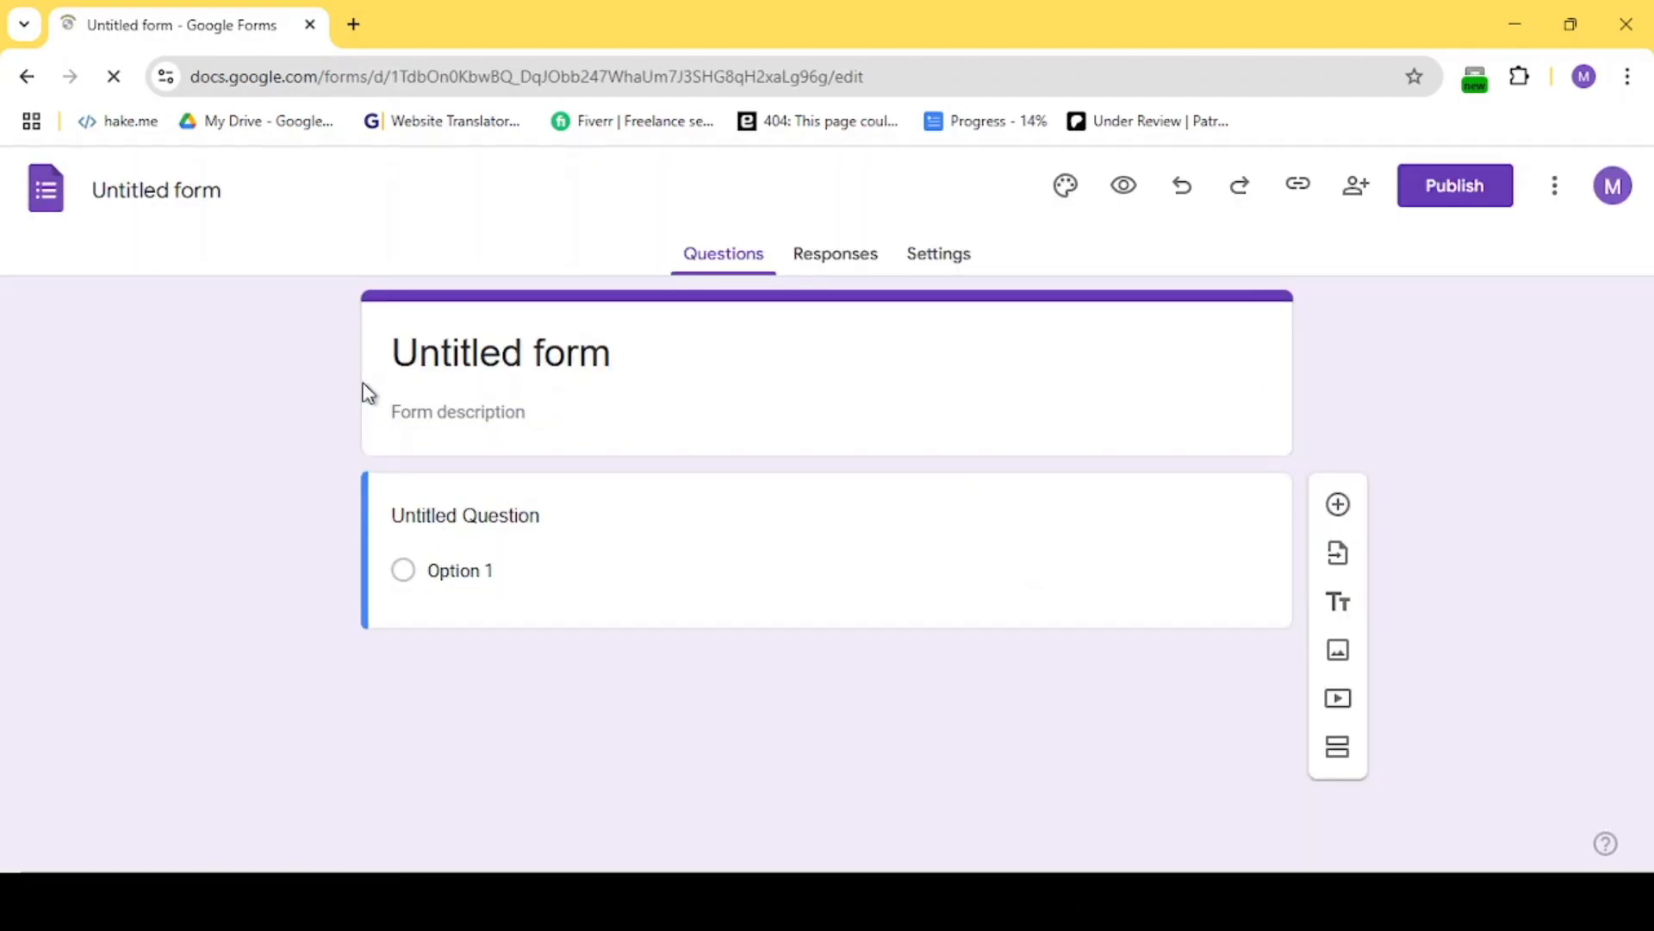
left_click(208, 197)
type("How to create quiz in Google Forms with result")
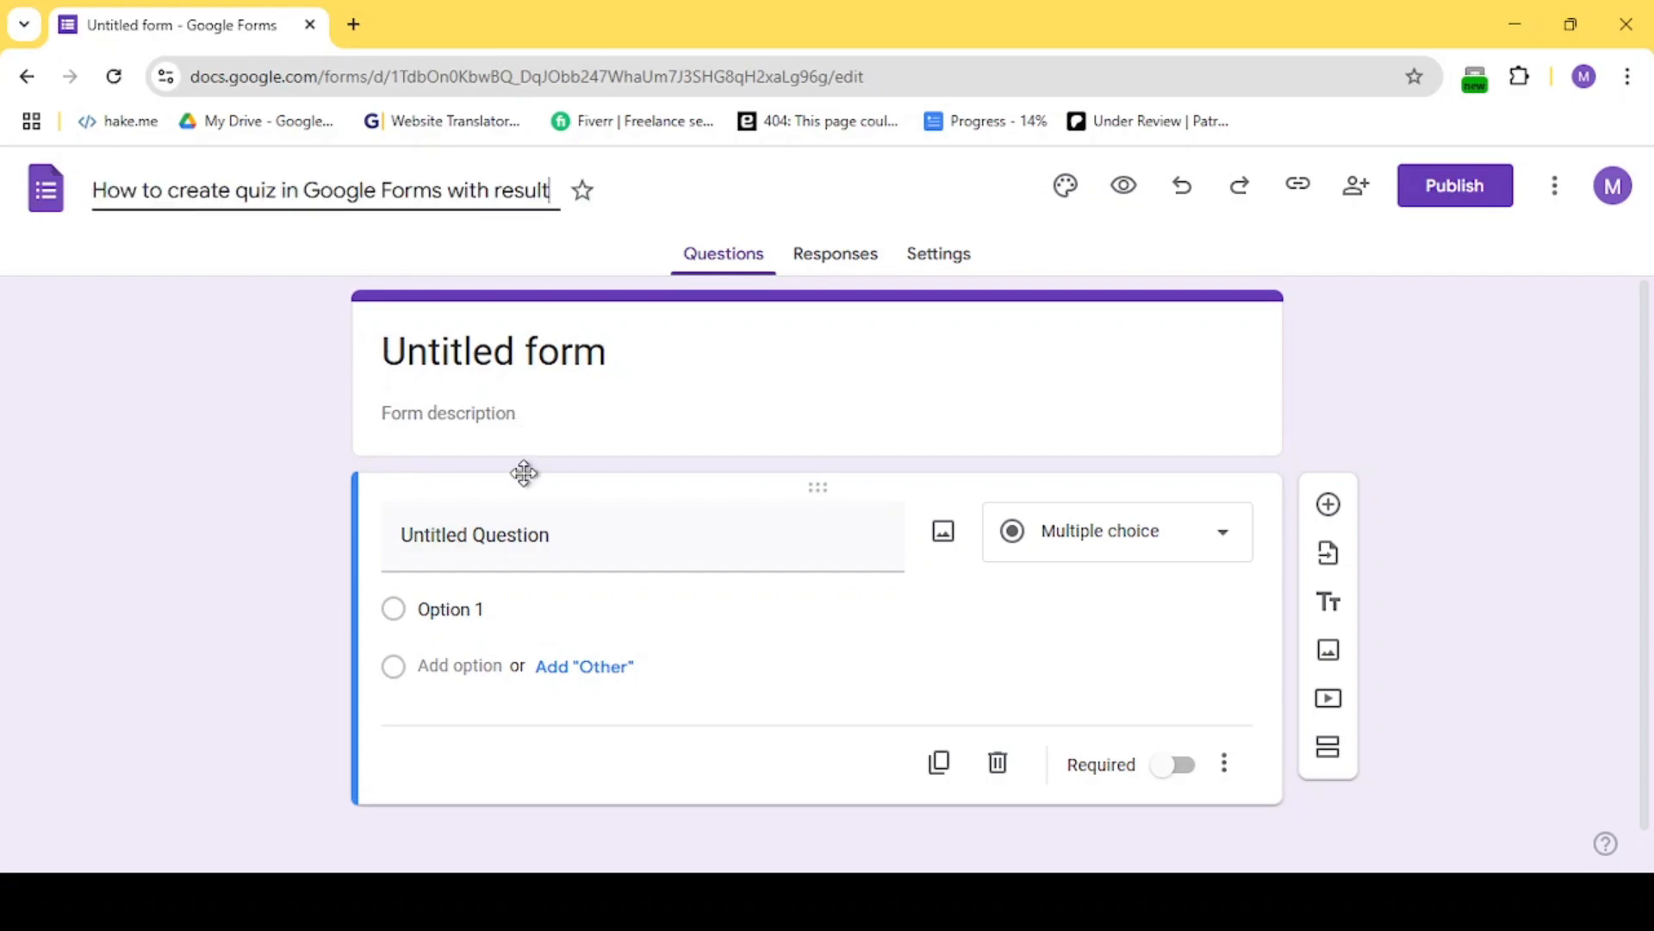
Enter "2X2 = ?" as the first question and make it a short-answer question
left_click(563, 532)
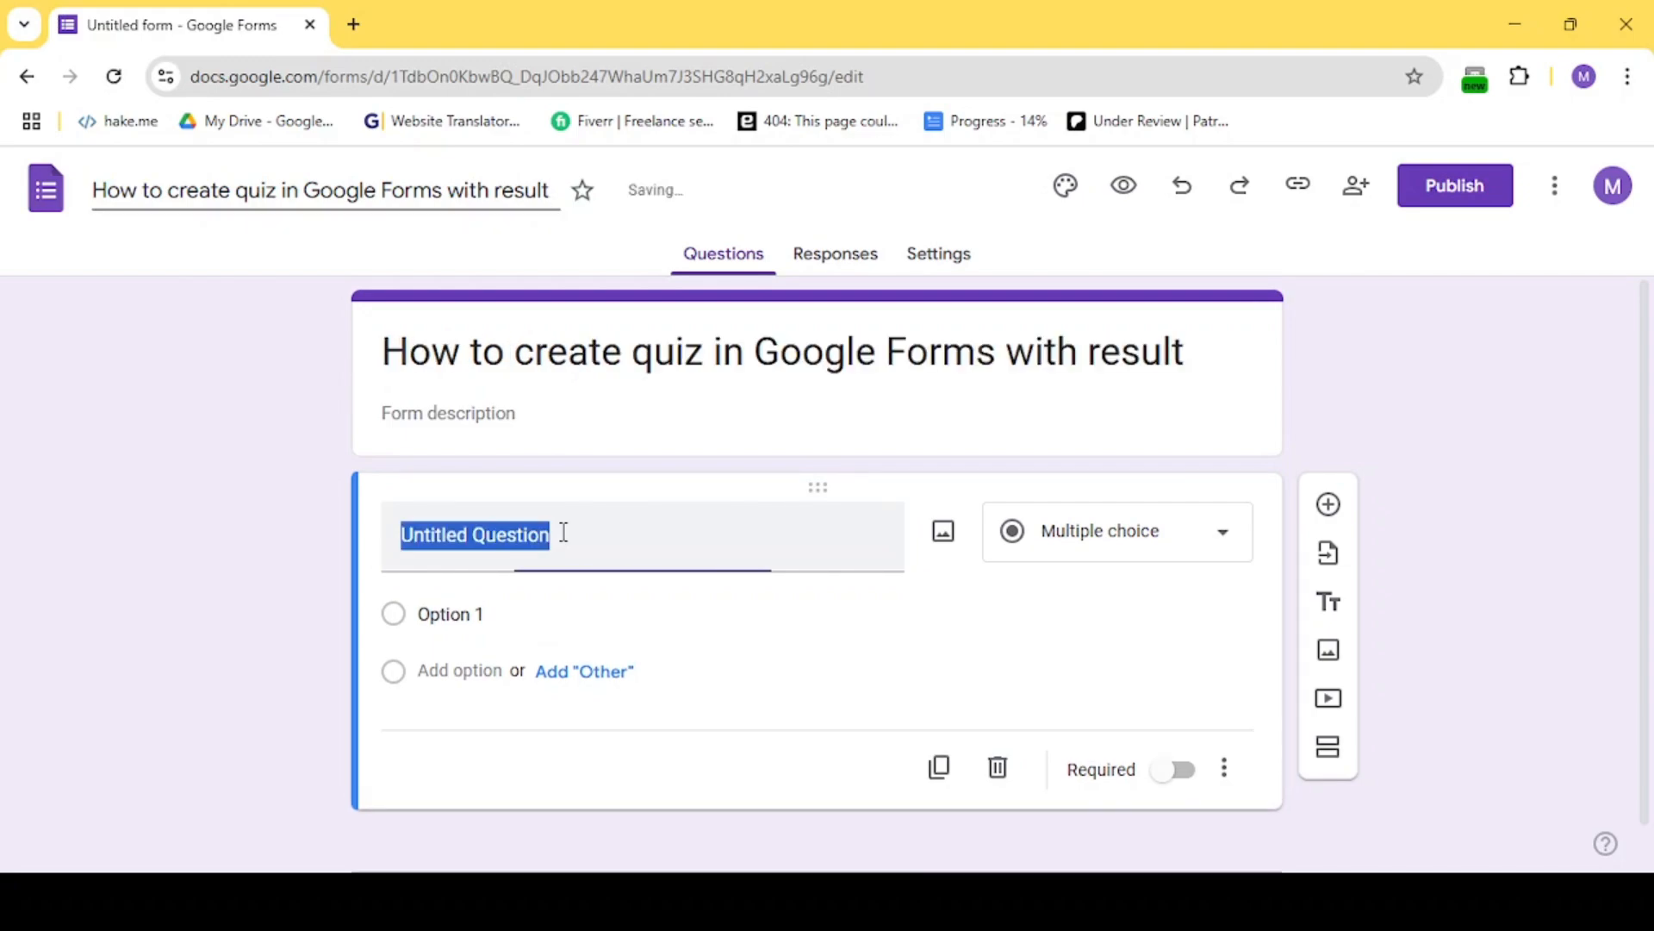
type("2X2 = ?")
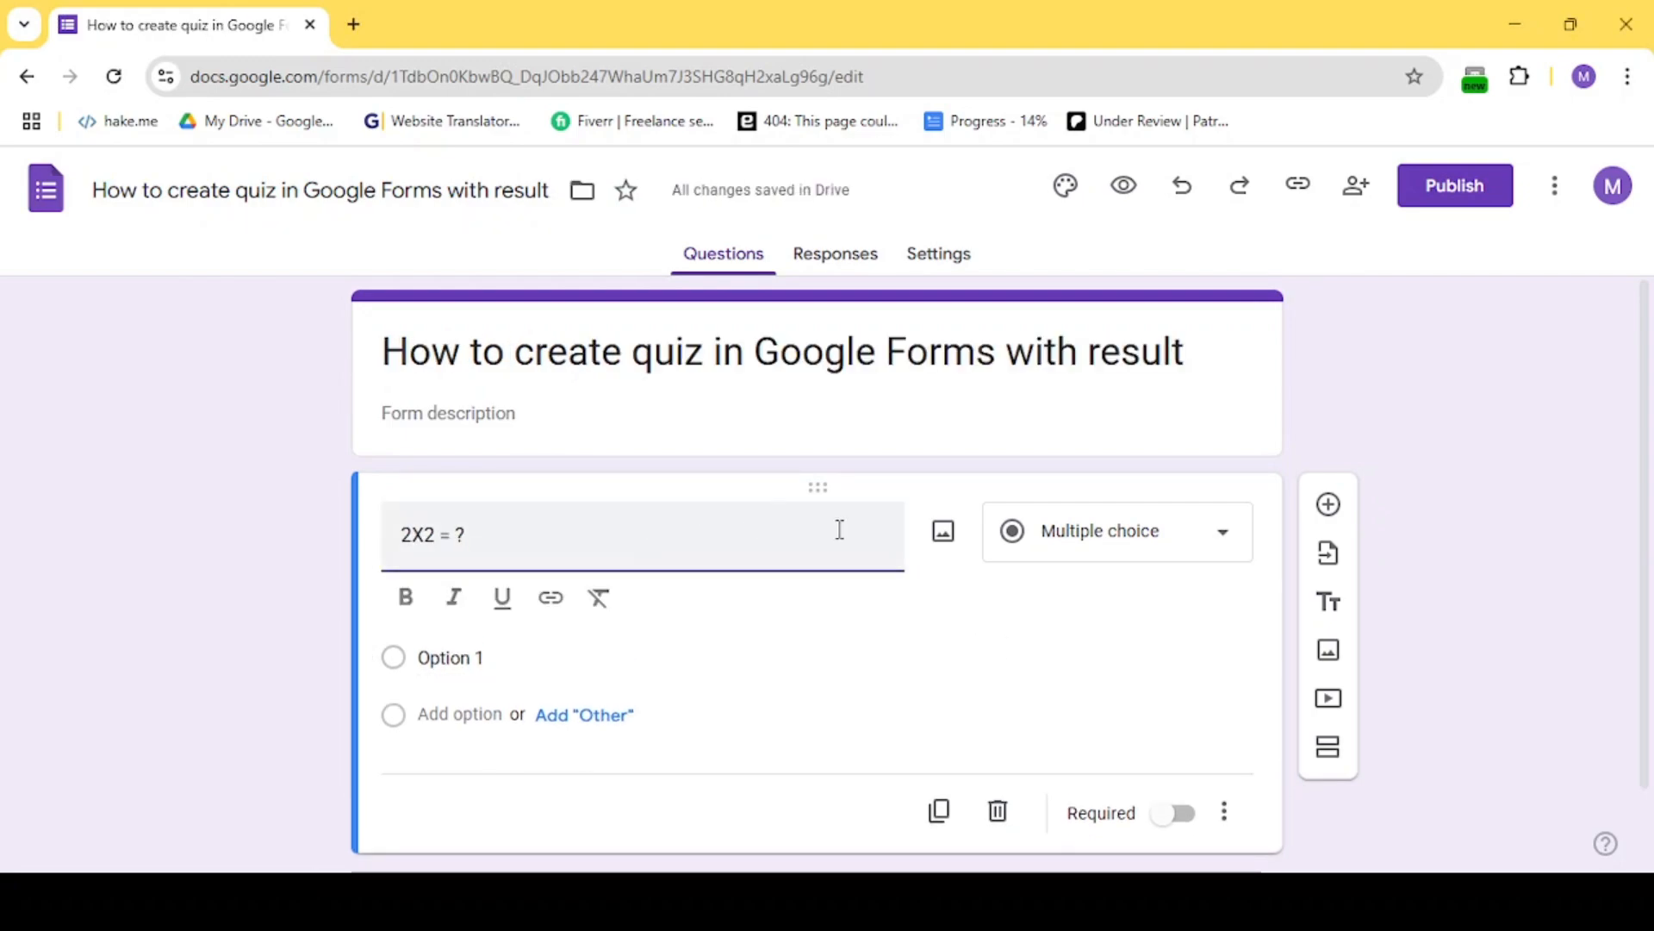
left_click(1104, 554)
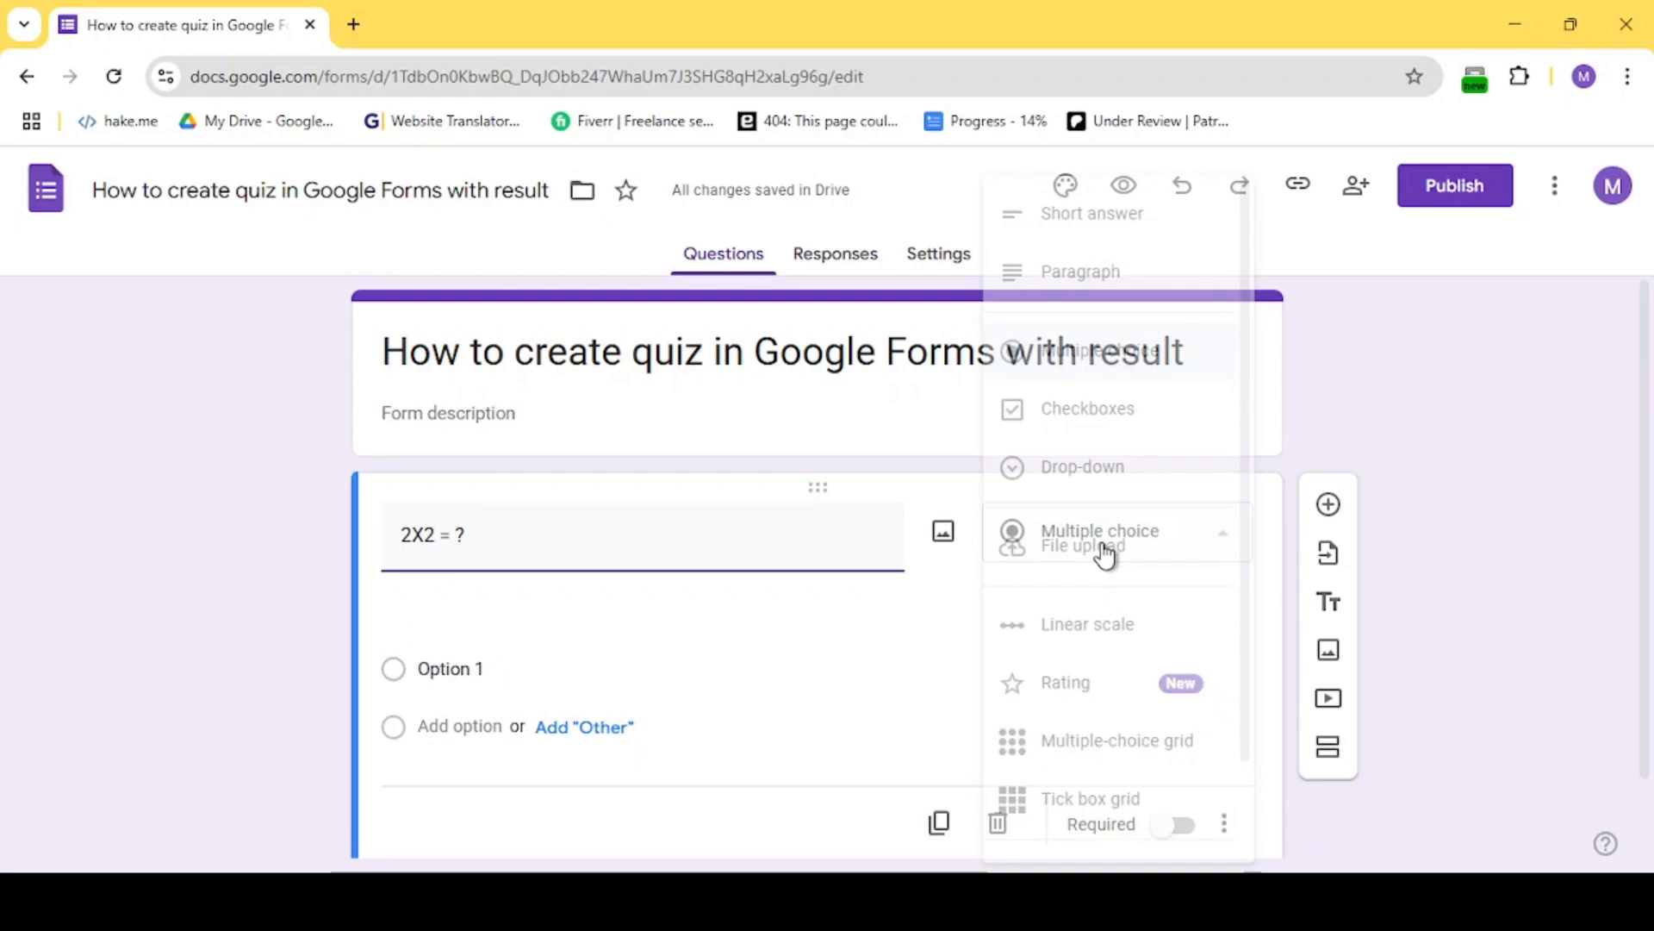
left_click(1115, 223)
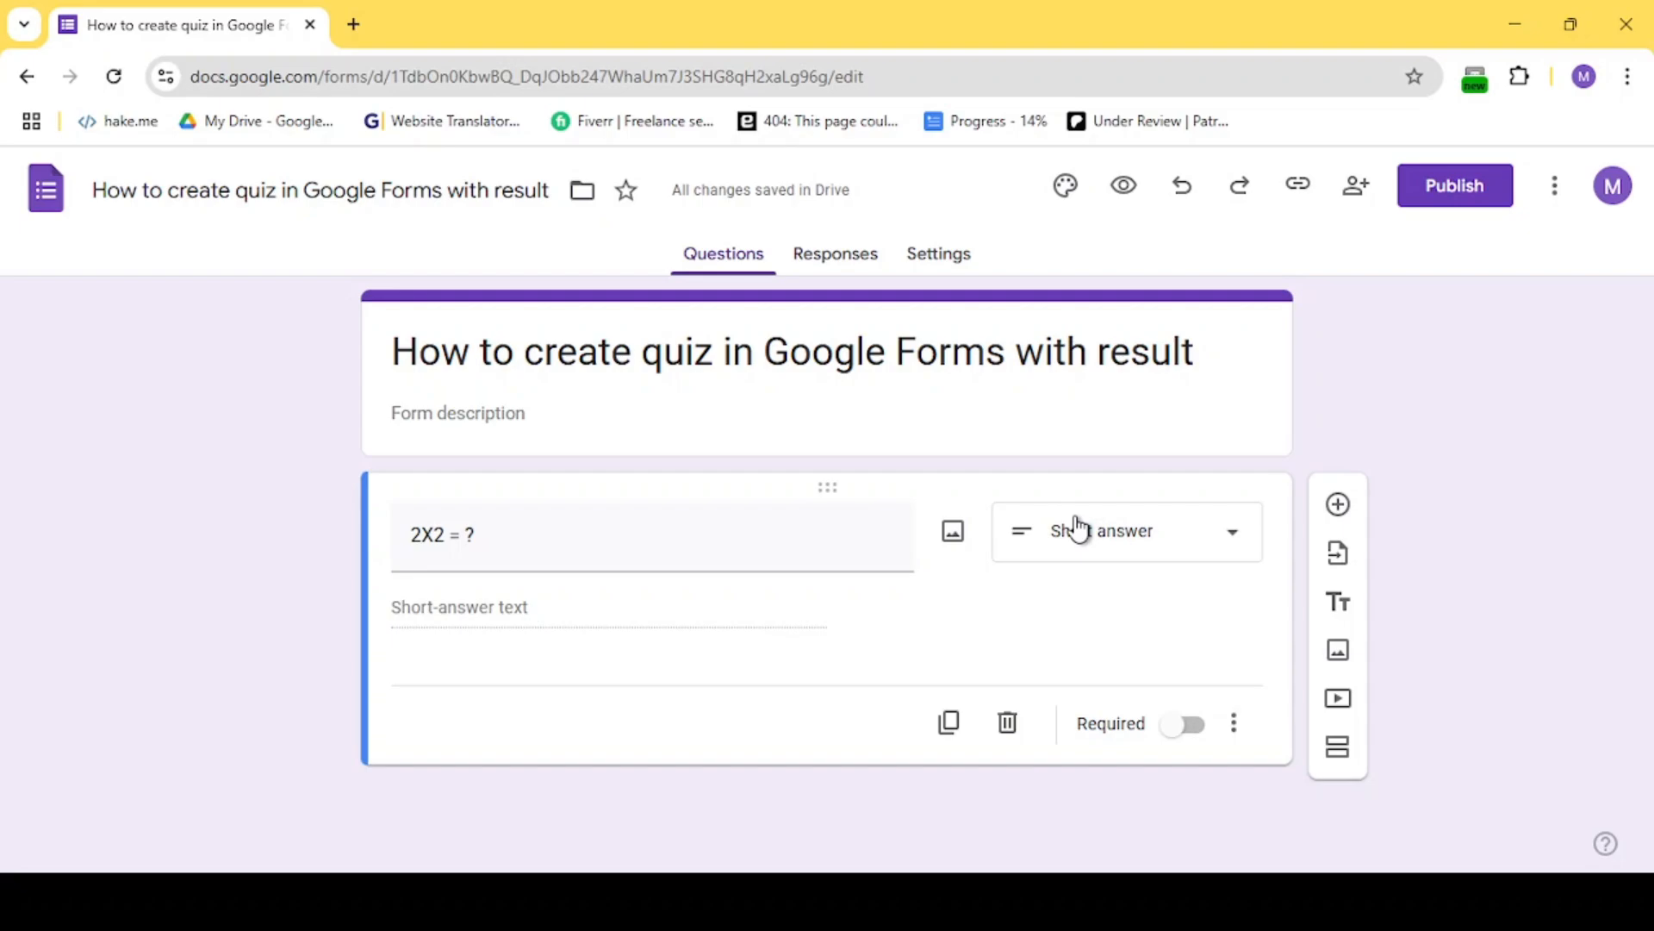
Make the form a quiz and set the default question point value to 7
left_click(934, 255)
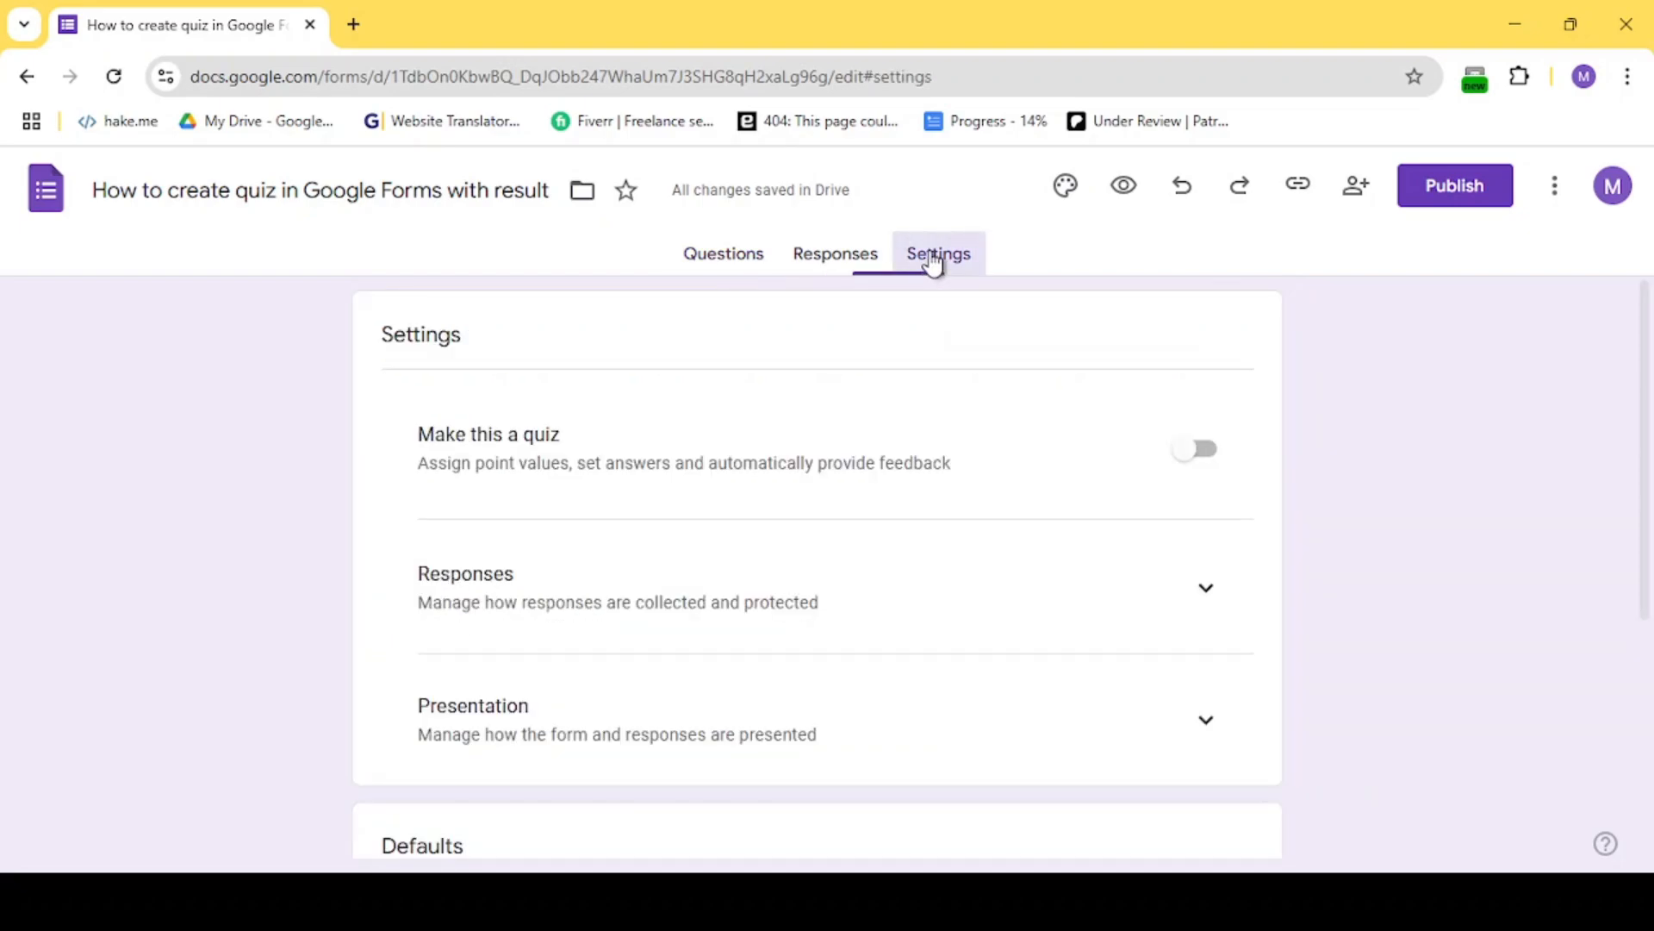
left_click(1207, 451)
scroll(779, 385, "down", 2)
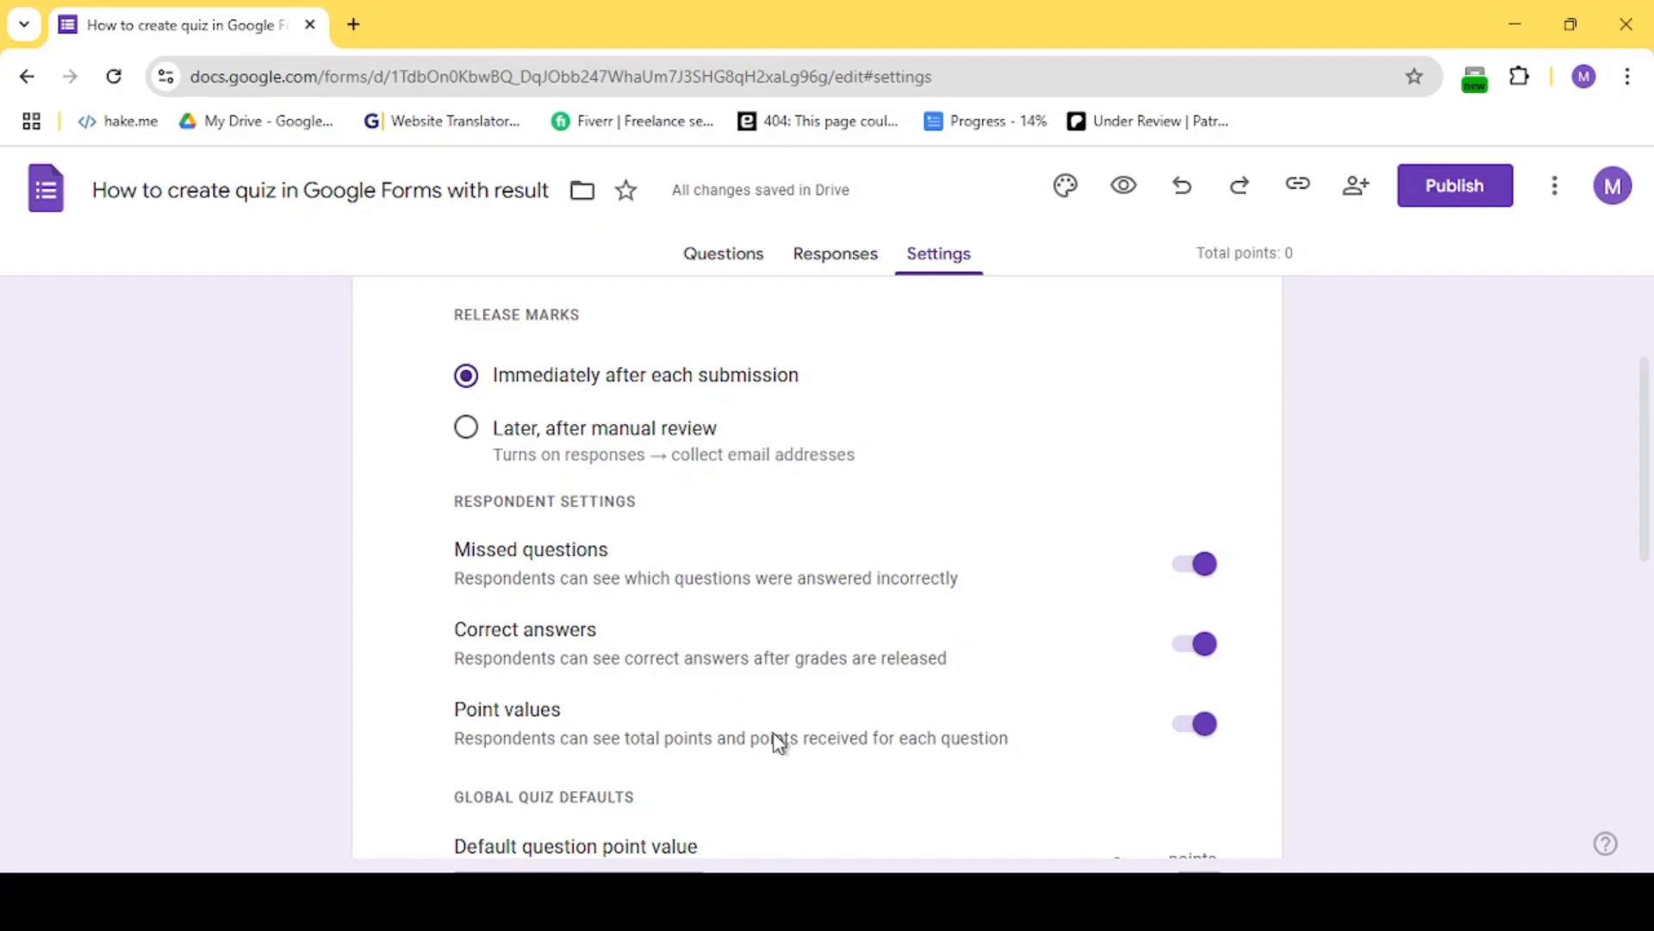
scroll(778, 742, "down", 3)
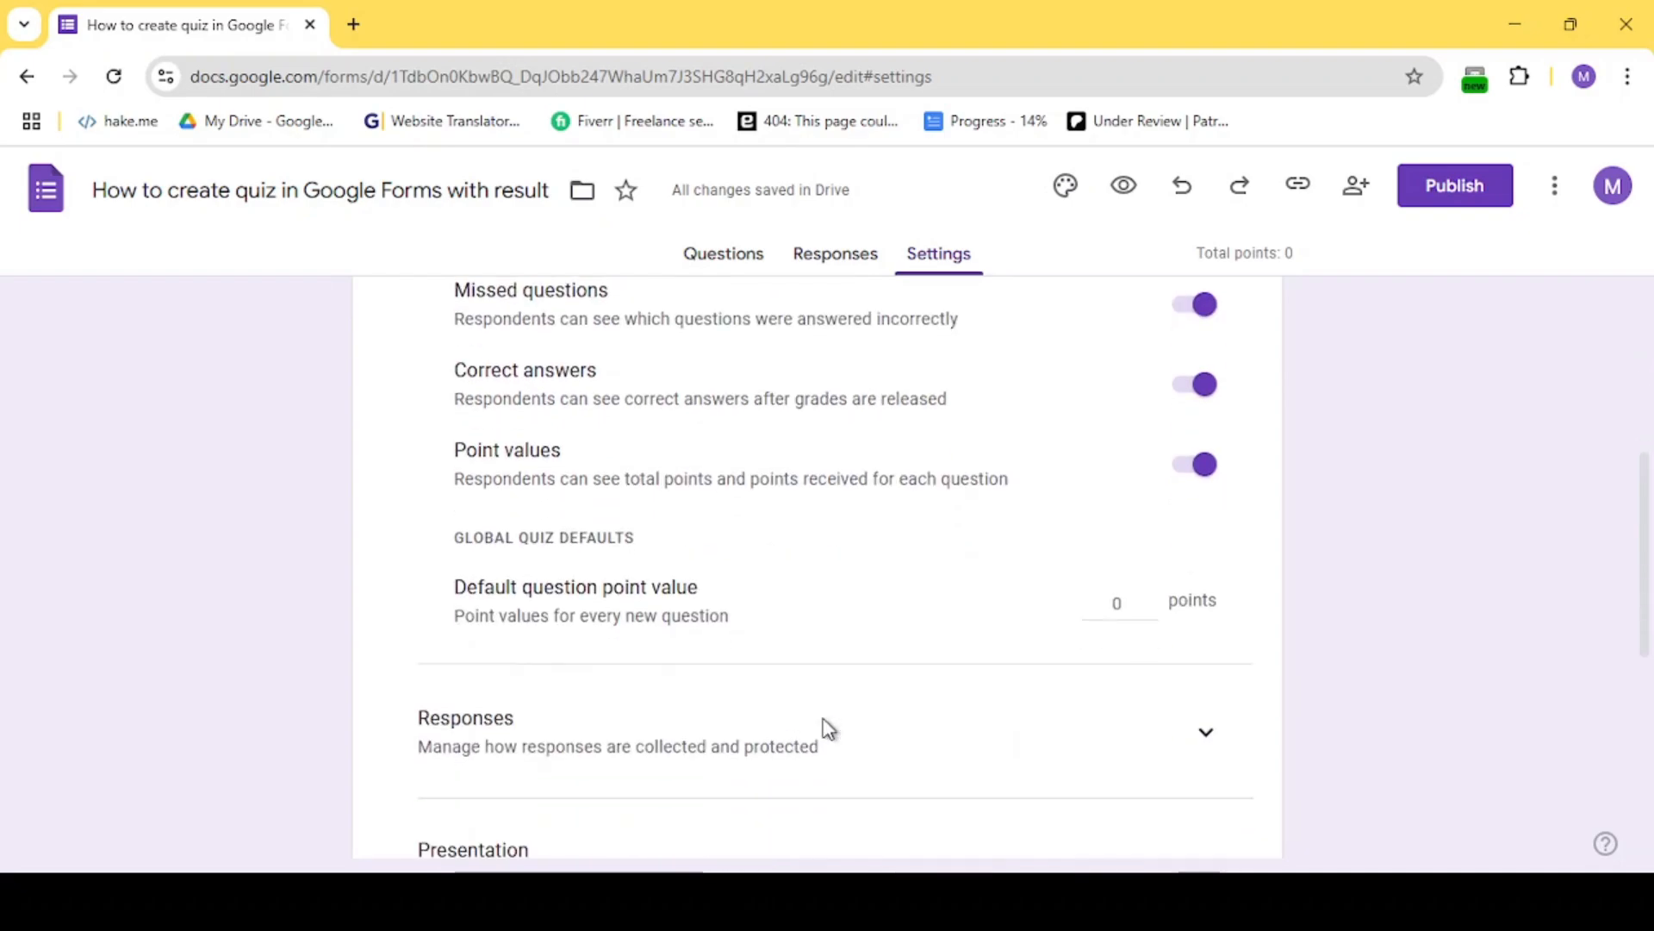
double_click(1120, 605)
scroll(1122, 606, "up", 5)
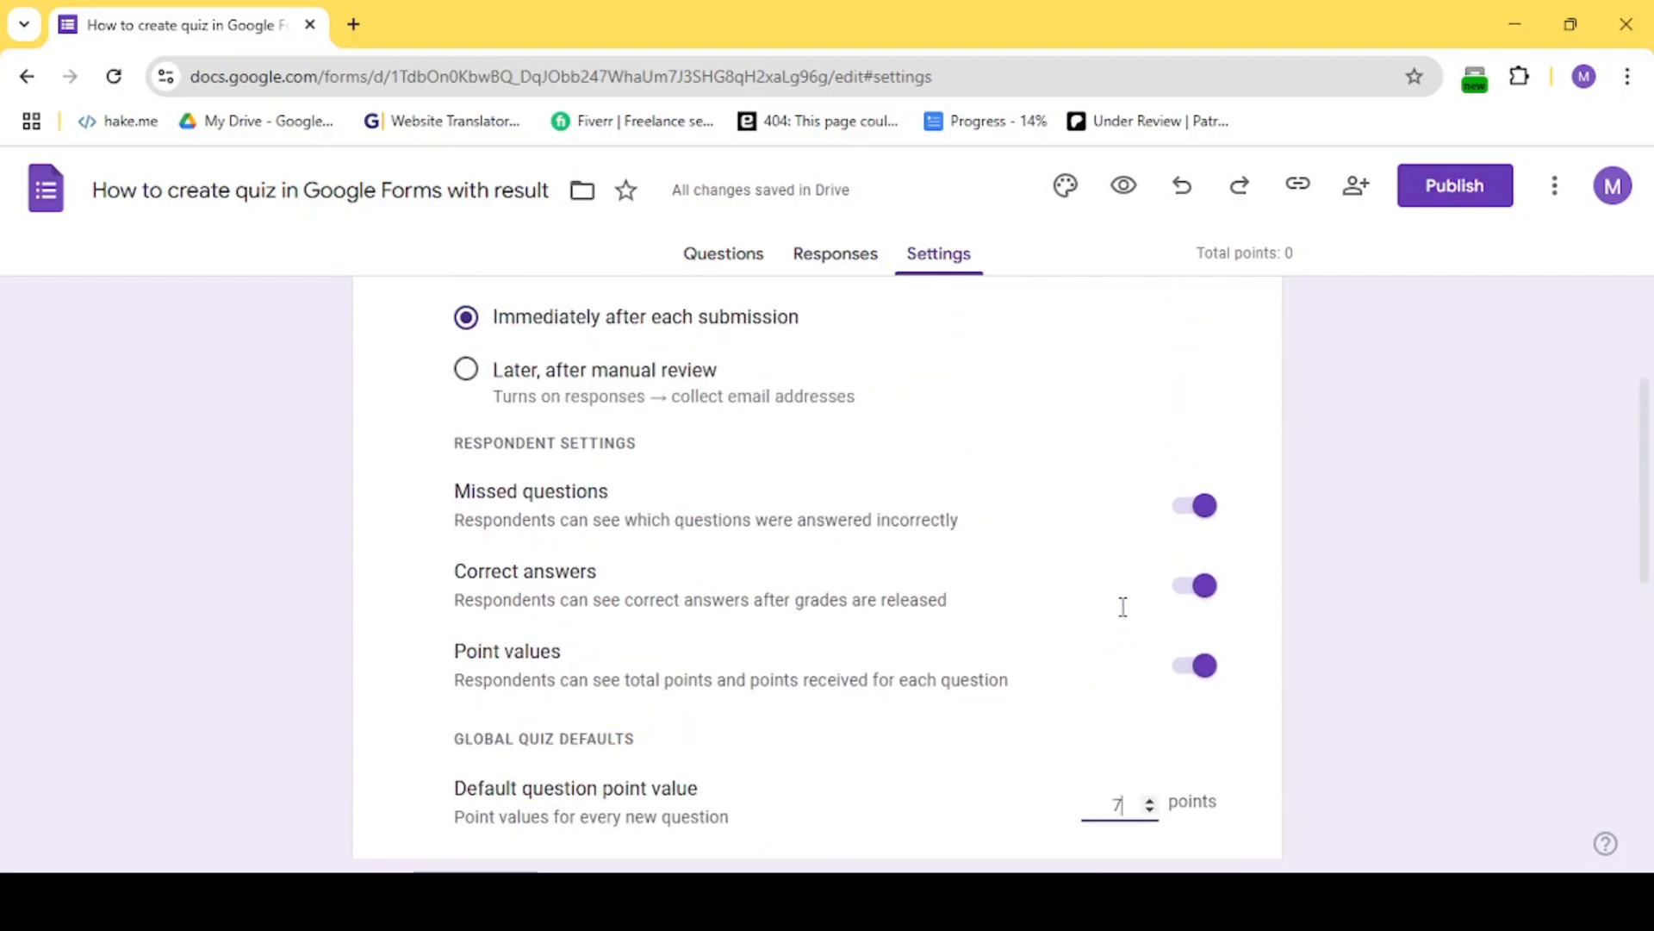
Publish the form and return to its questions
left_click(1469, 184)
left_click(1098, 553)
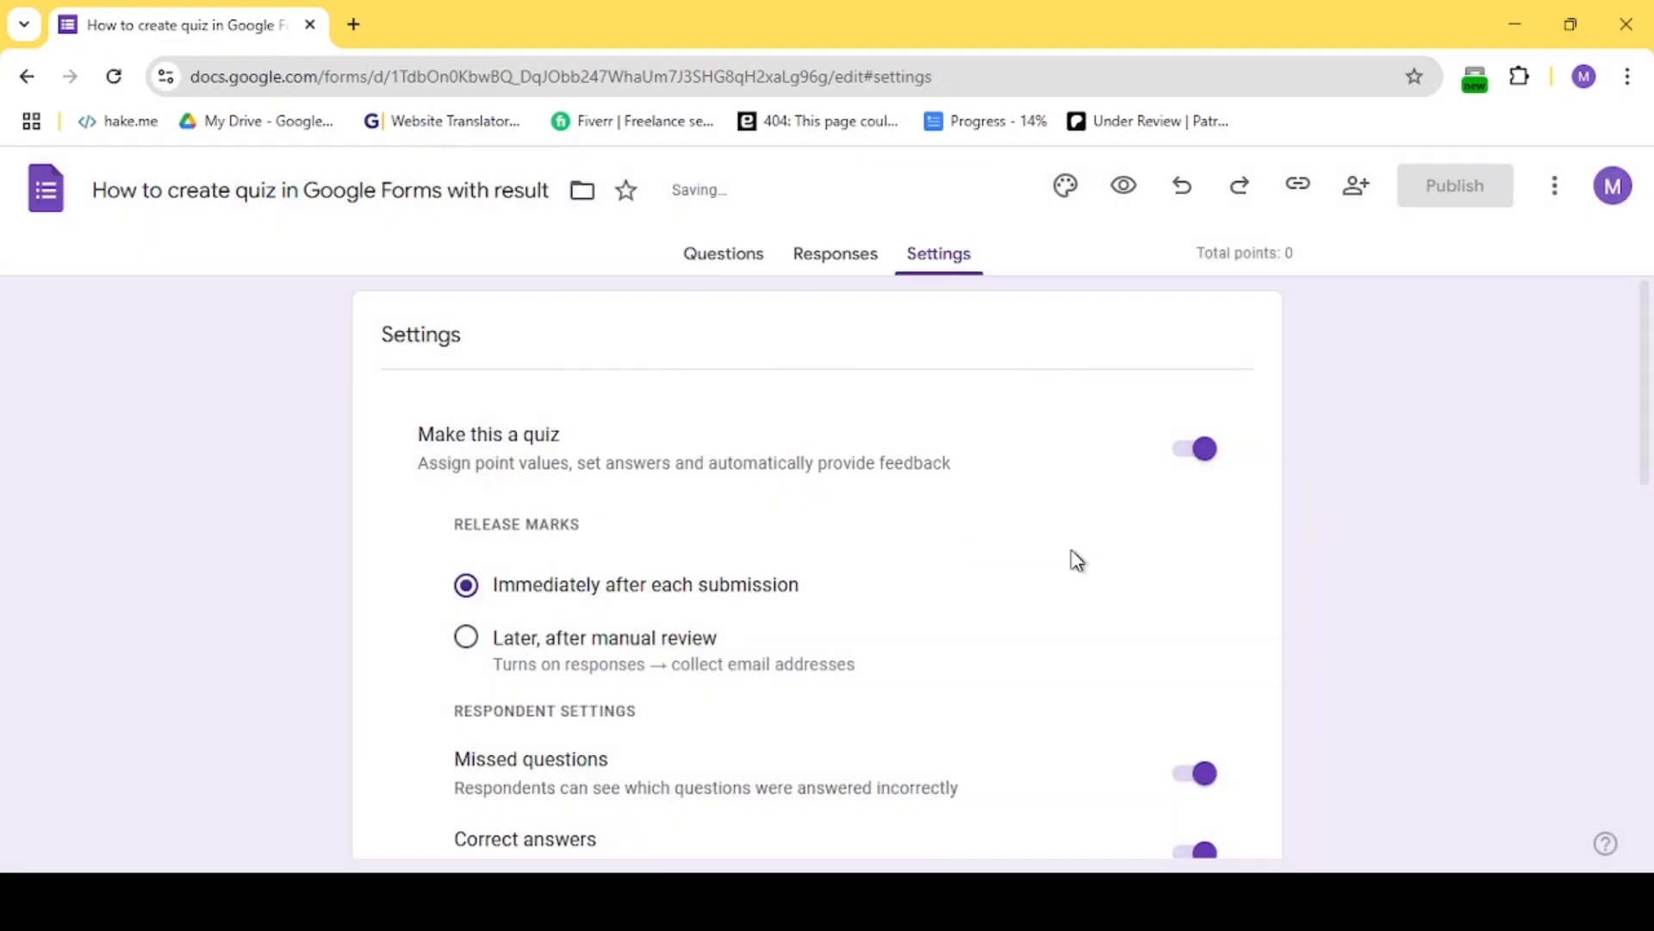
left_click(758, 264)
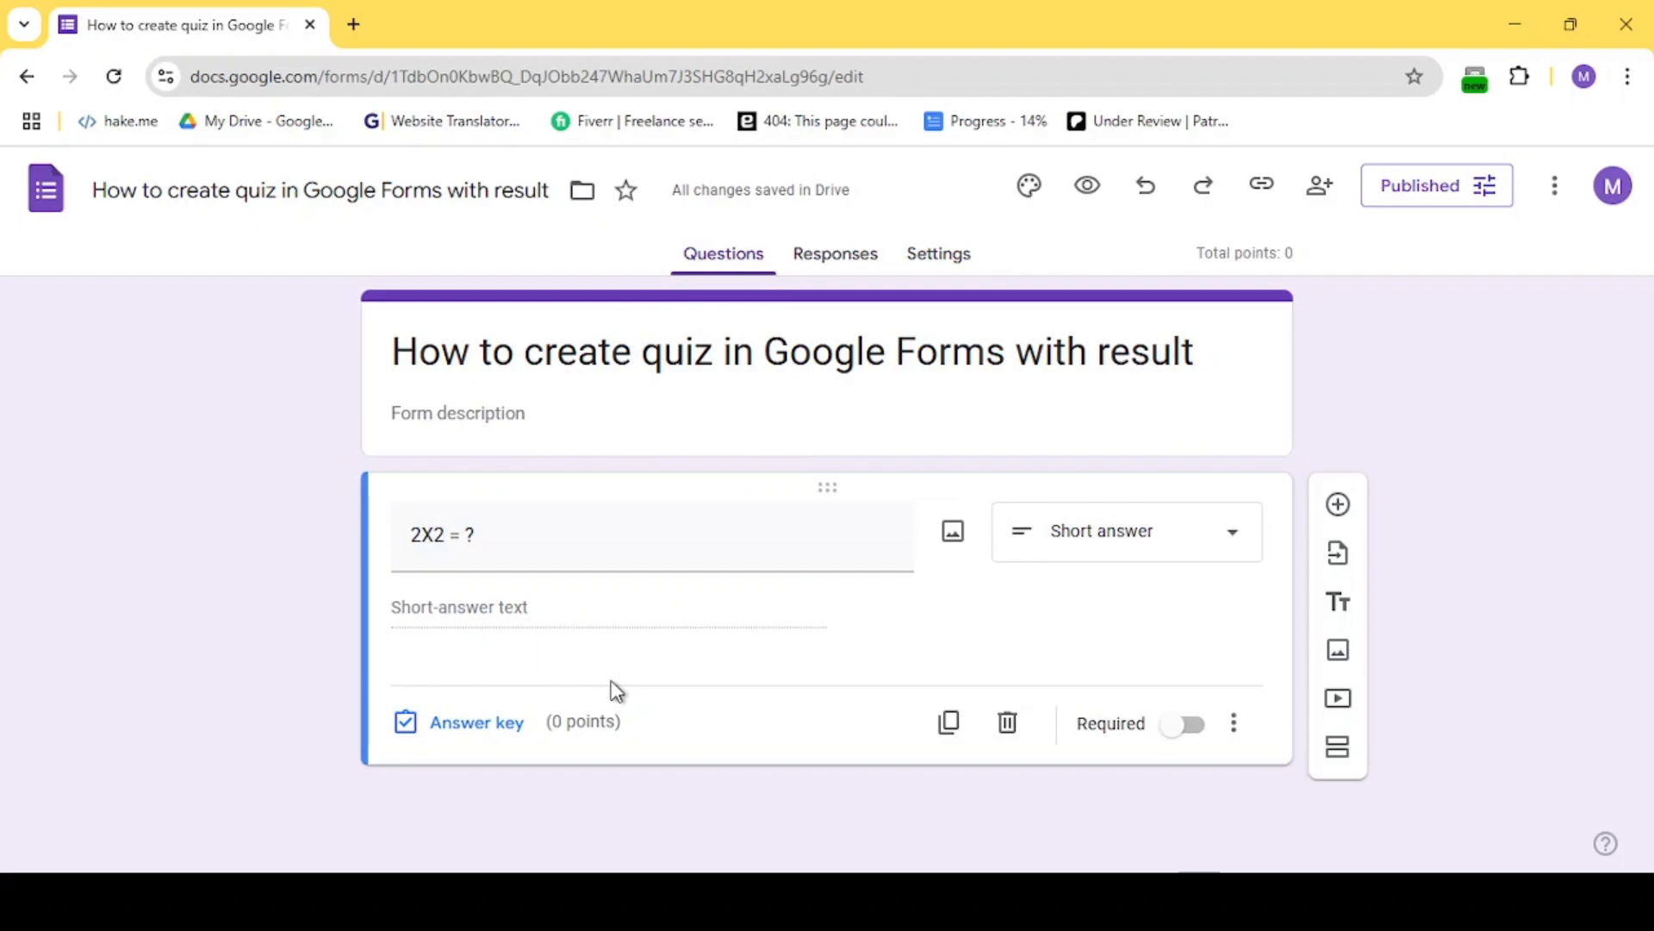
Open the answer key of the "2X2 = ?" question and save "4" as its answer feedback
left_click(480, 740)
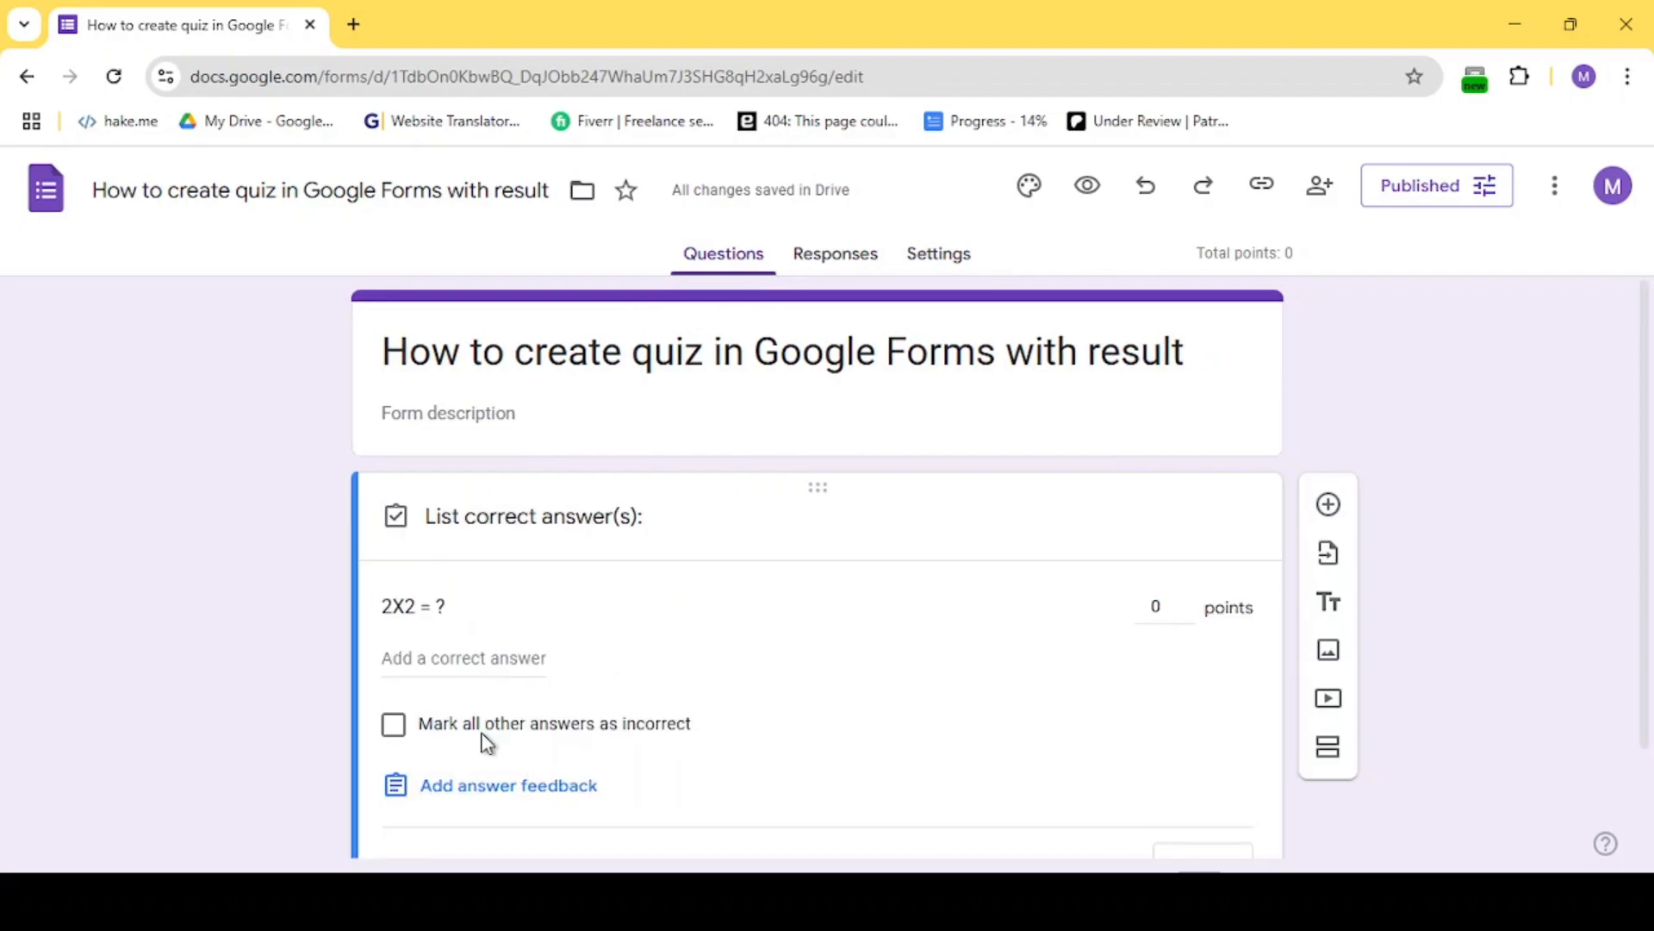
scroll(536, 728, "down", 2)
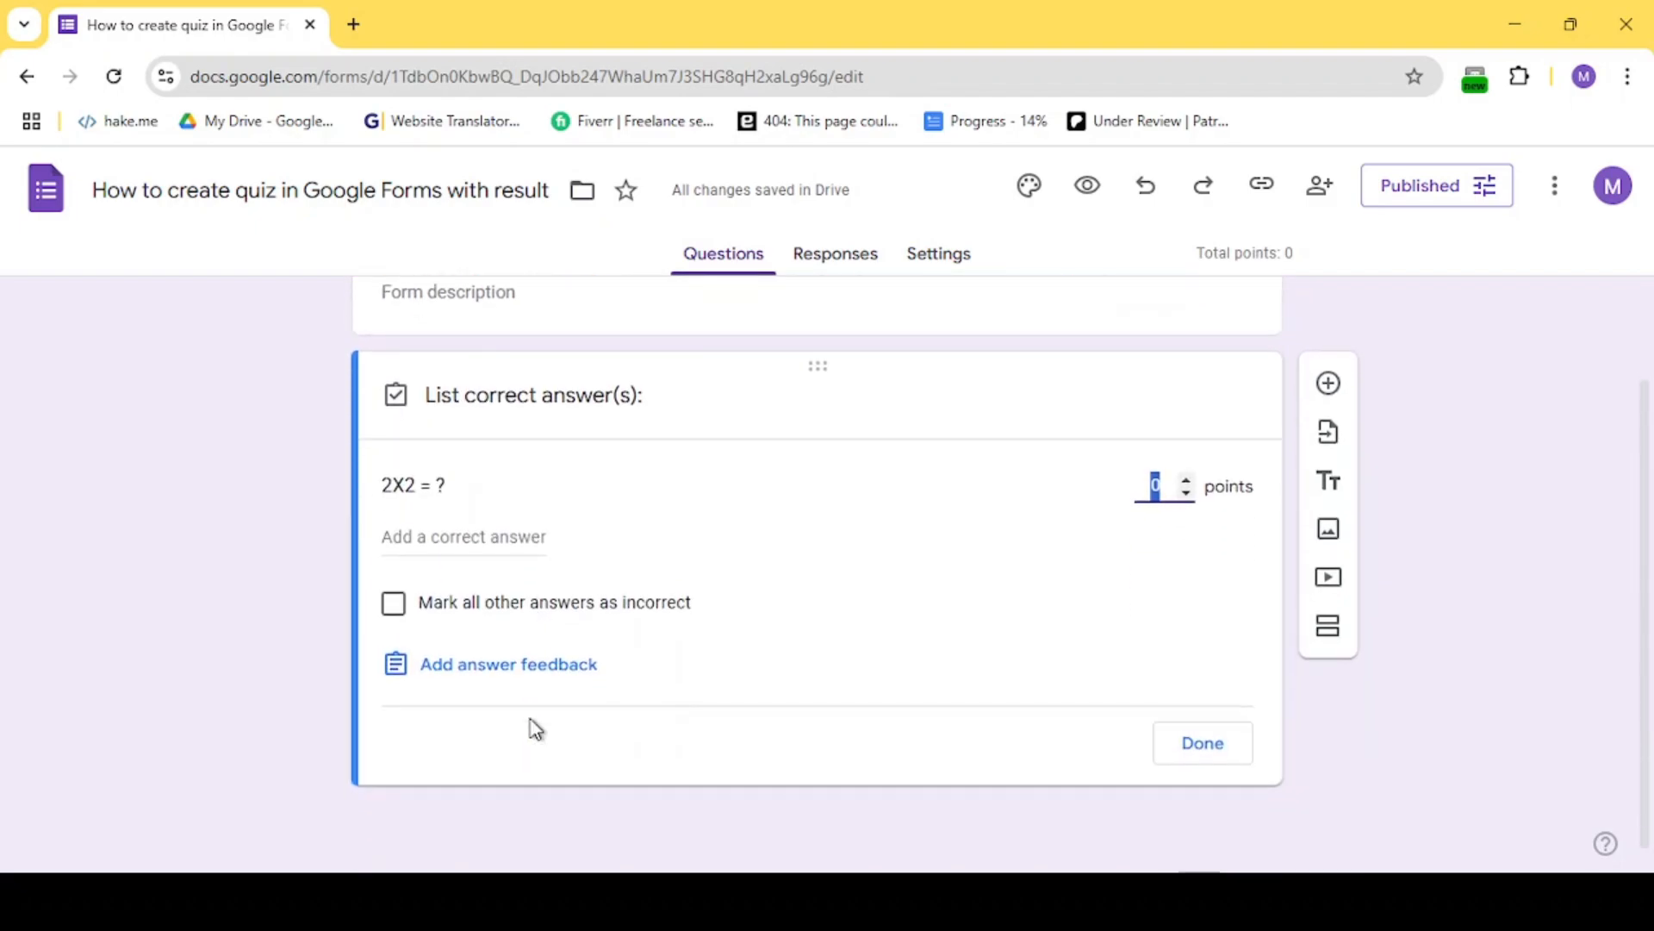
left_click(536, 674)
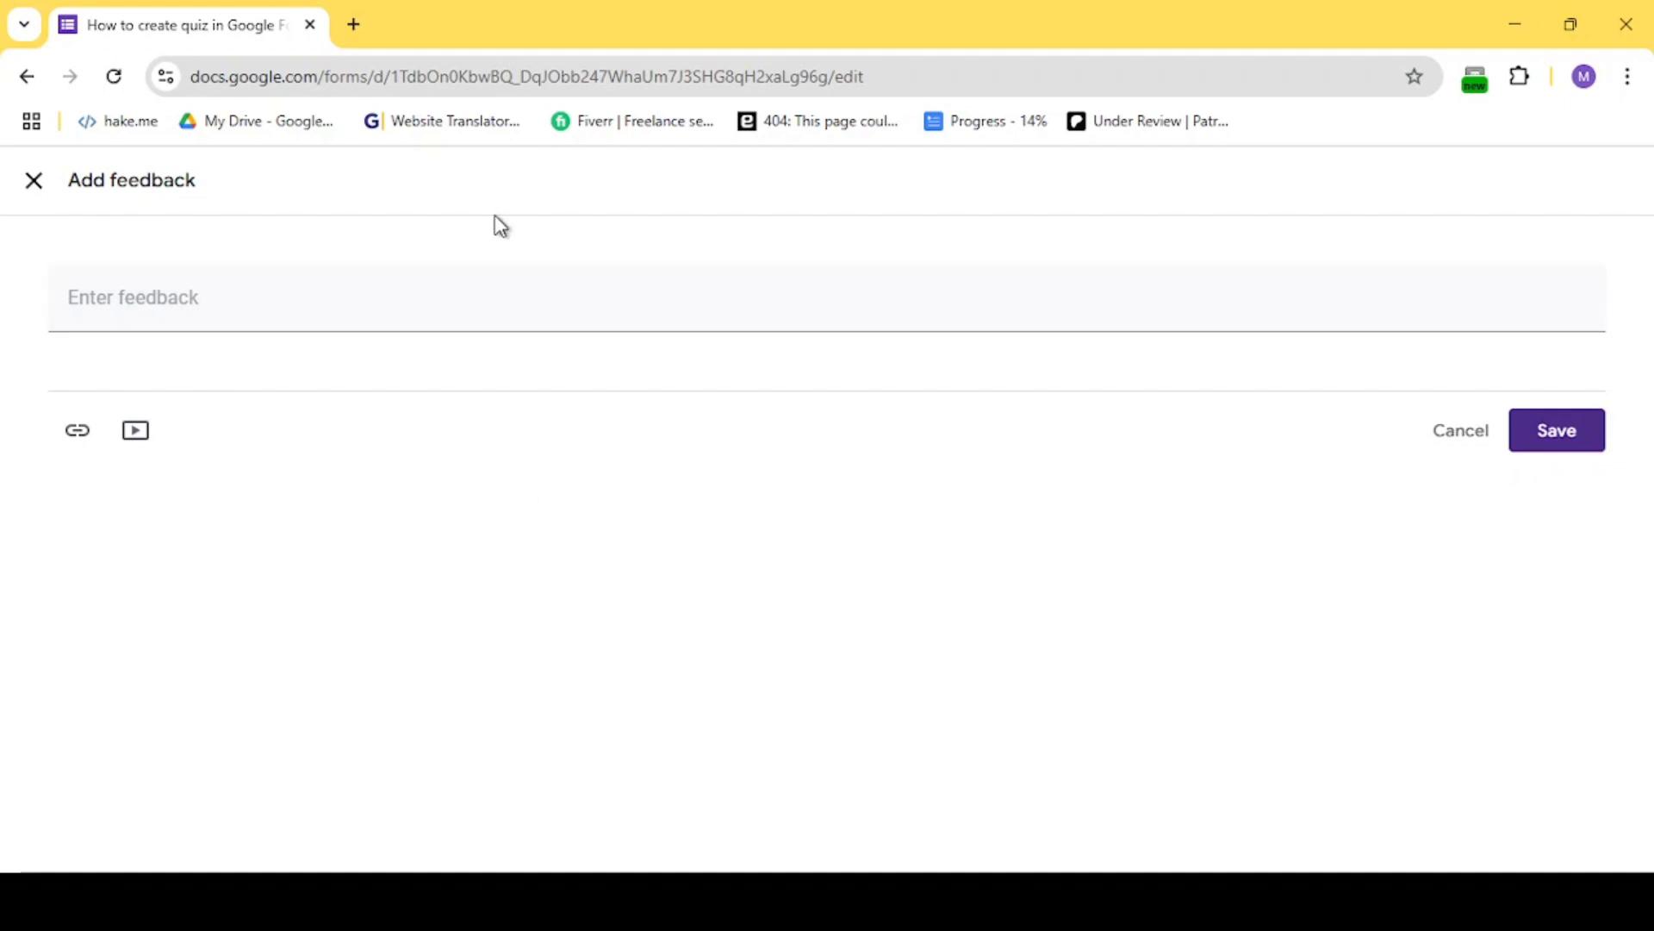
left_click(443, 297)
type("4")
left_click(1557, 430)
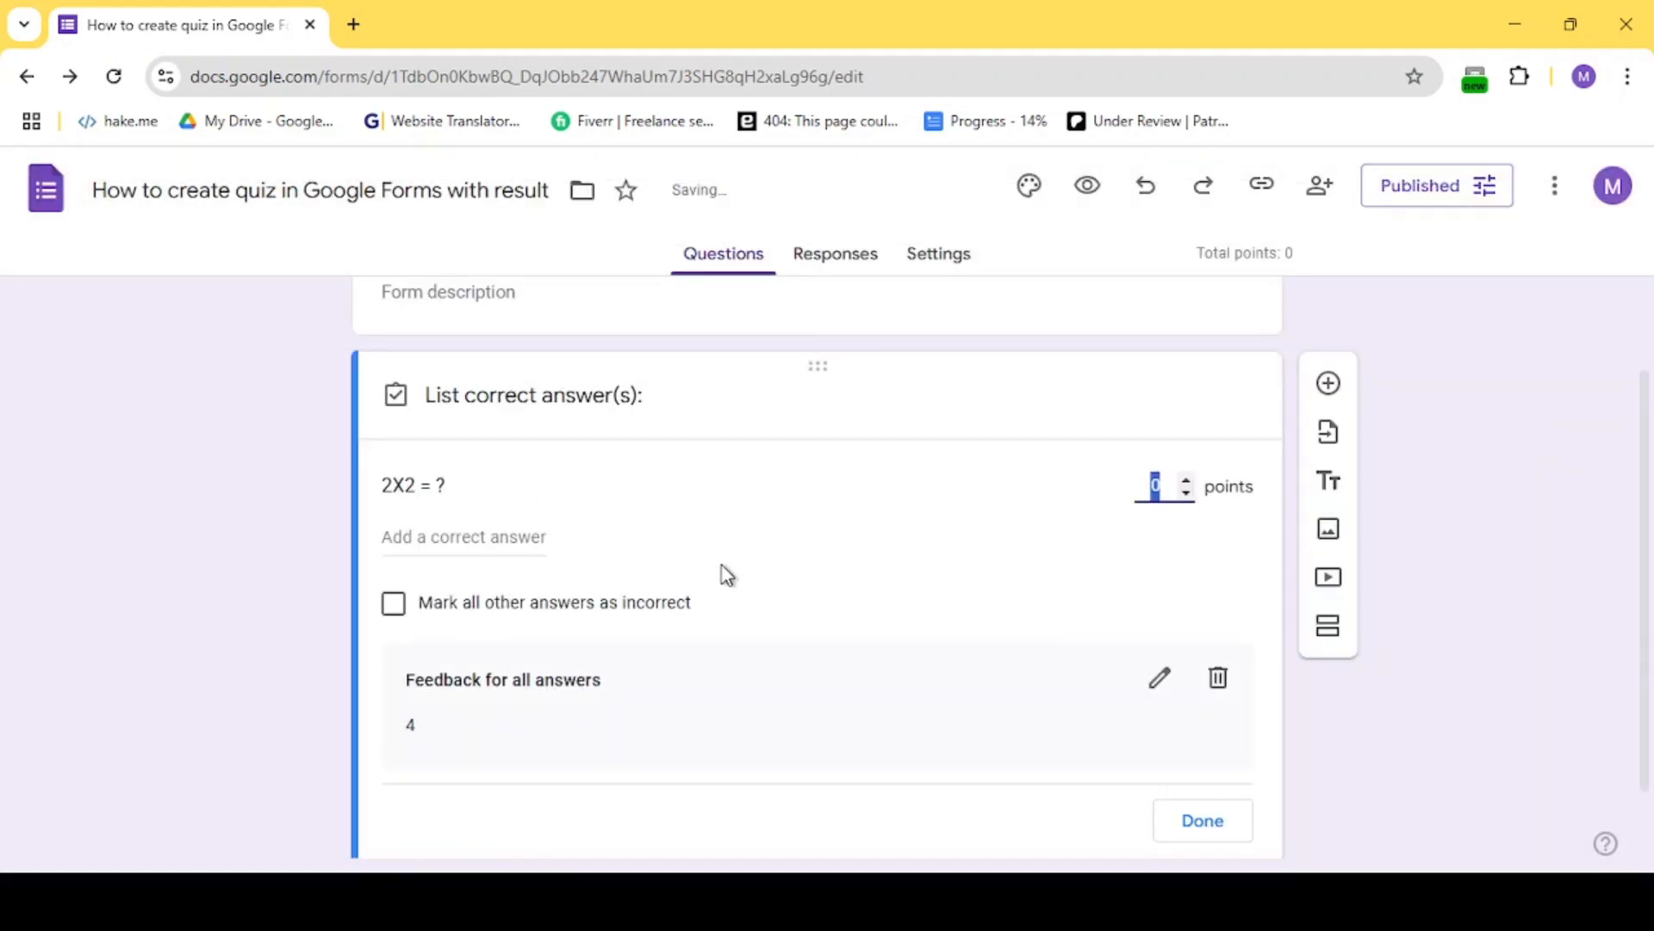
Add 4 as the correct answer to "2X2 = ?" and finish its answer key
left_click(510, 535)
type("4")
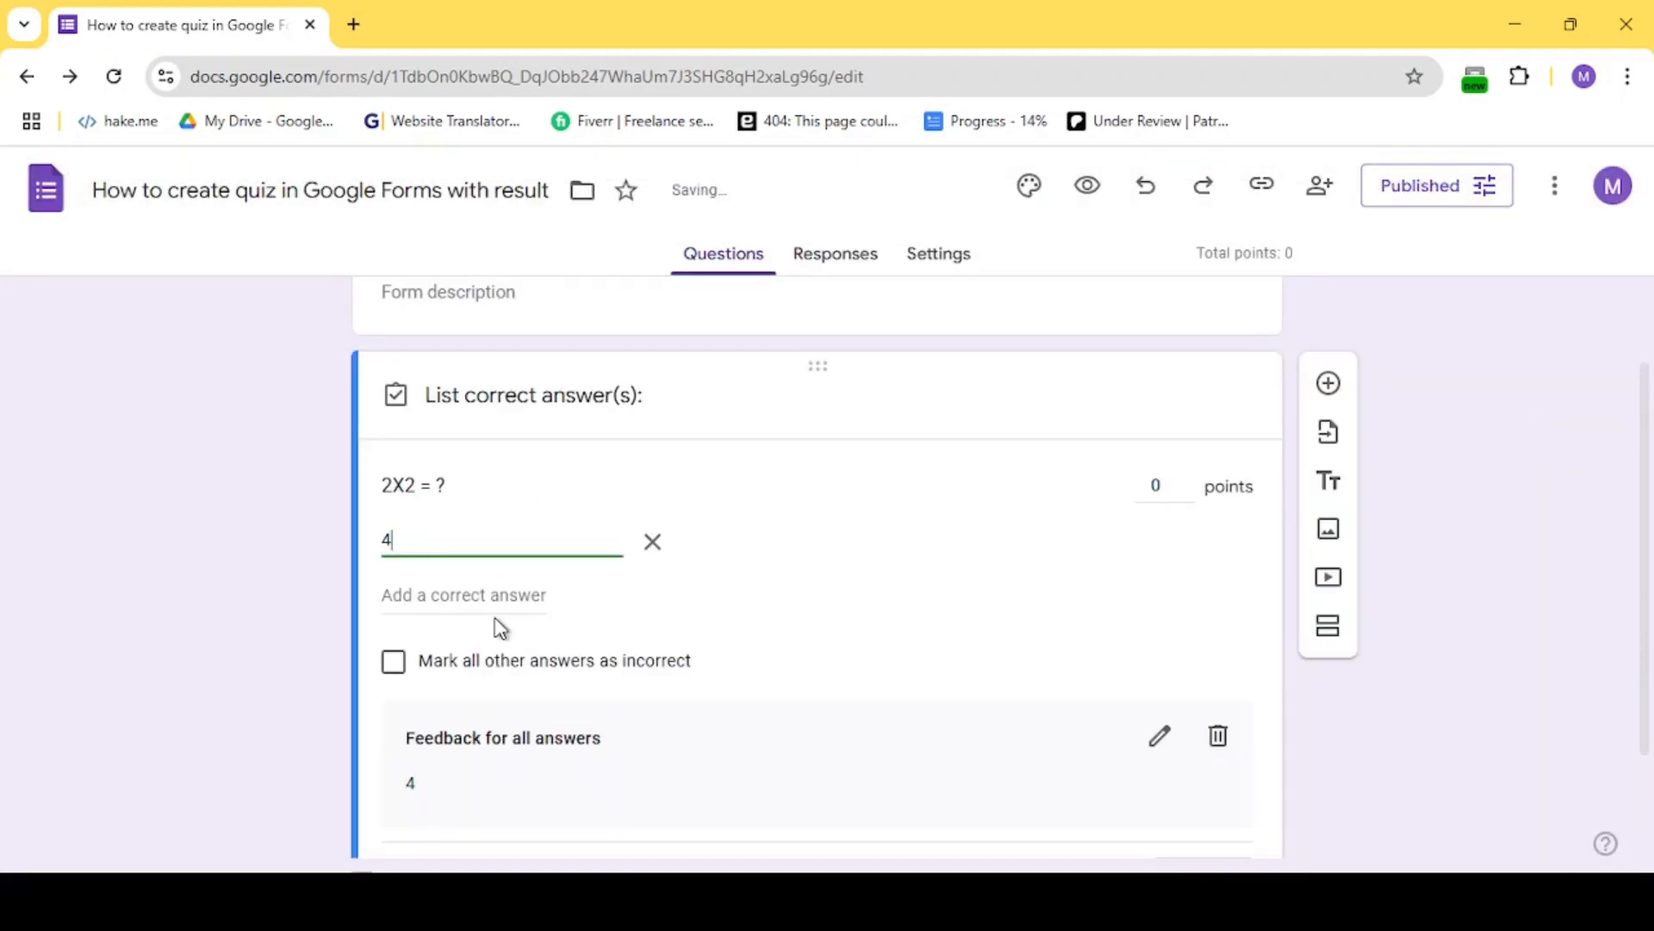
left_click(805, 613)
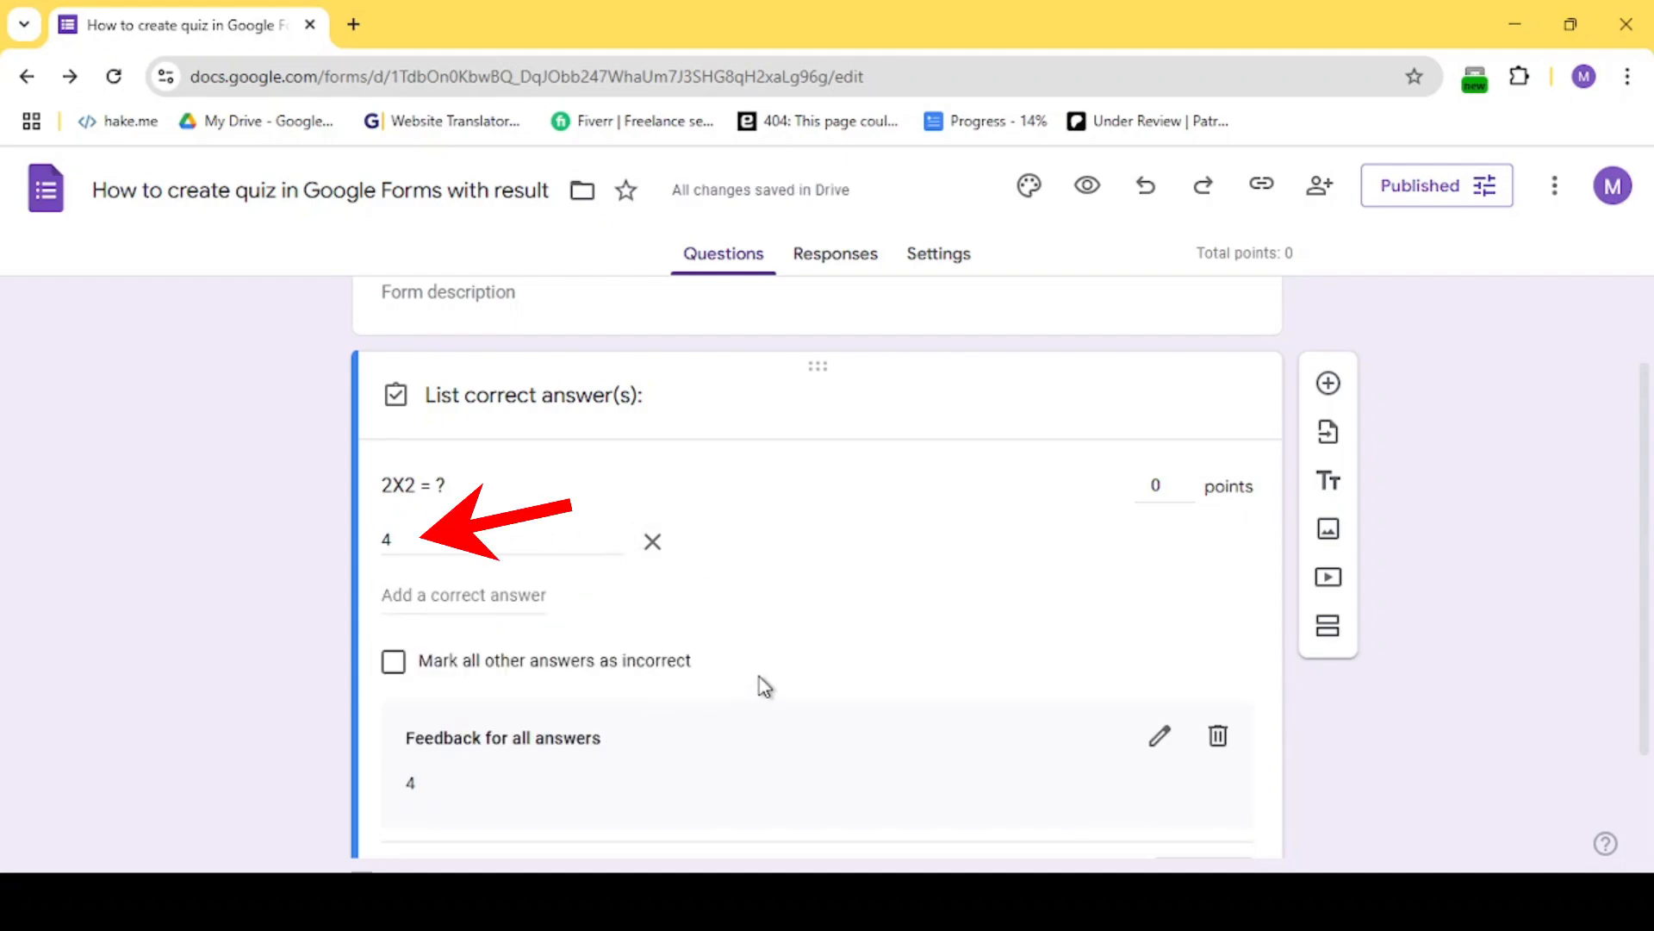
scroll(761, 683, "down", 2)
scroll(920, 539, "up", 2)
scroll(990, 586, "down", 1)
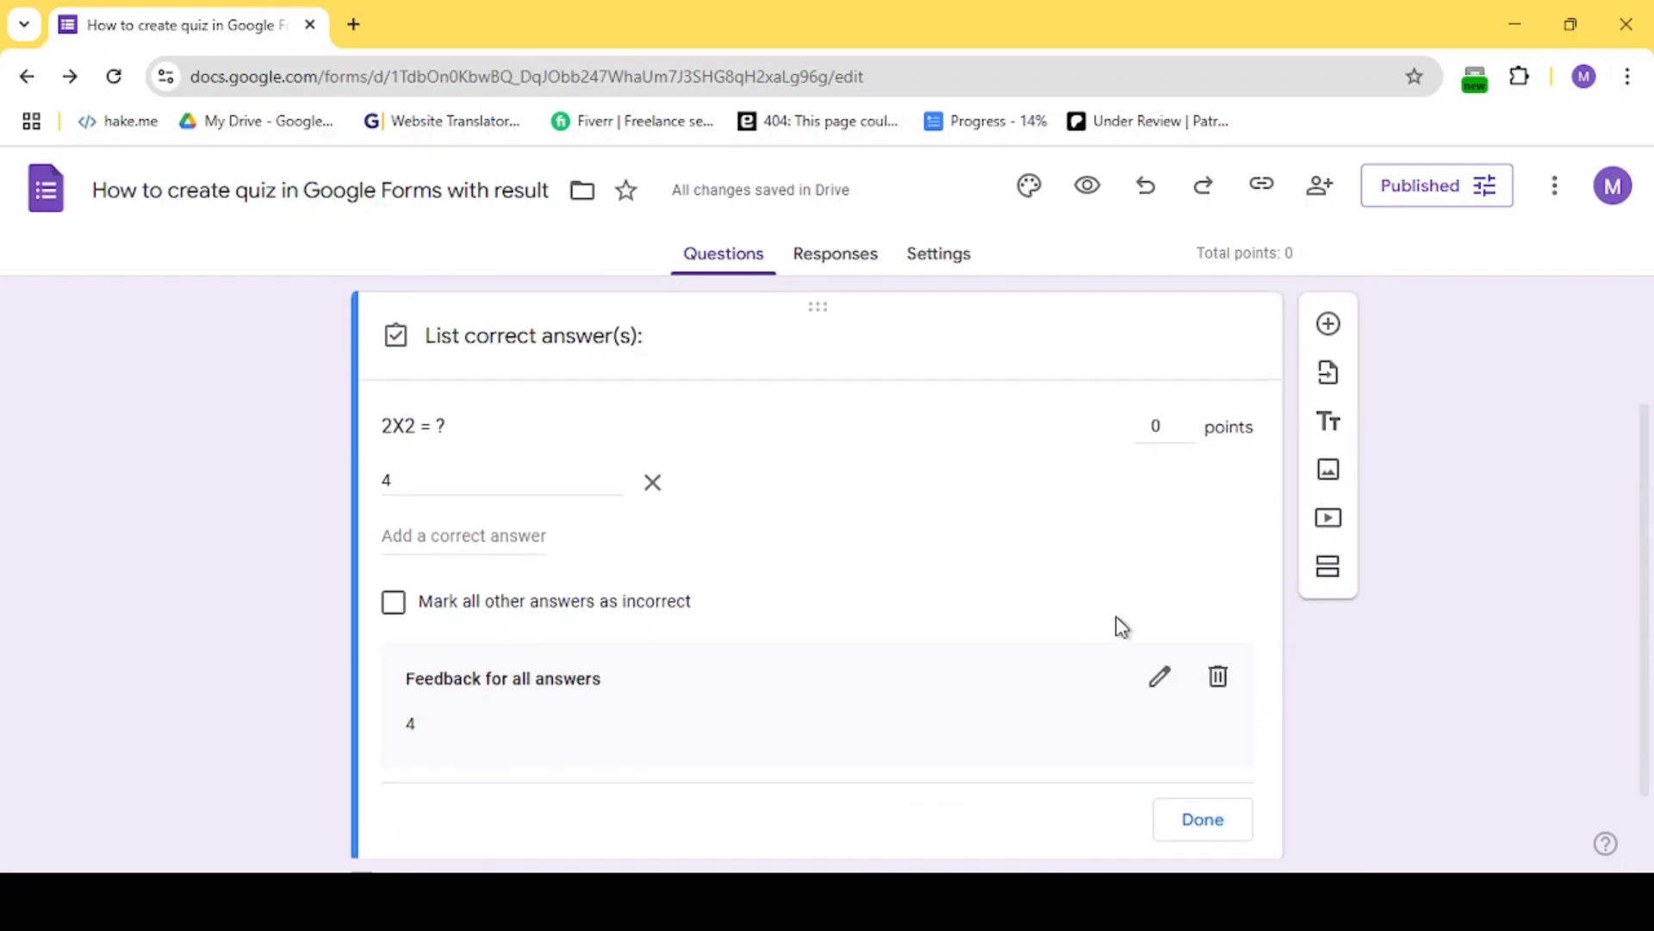
left_click(1212, 831)
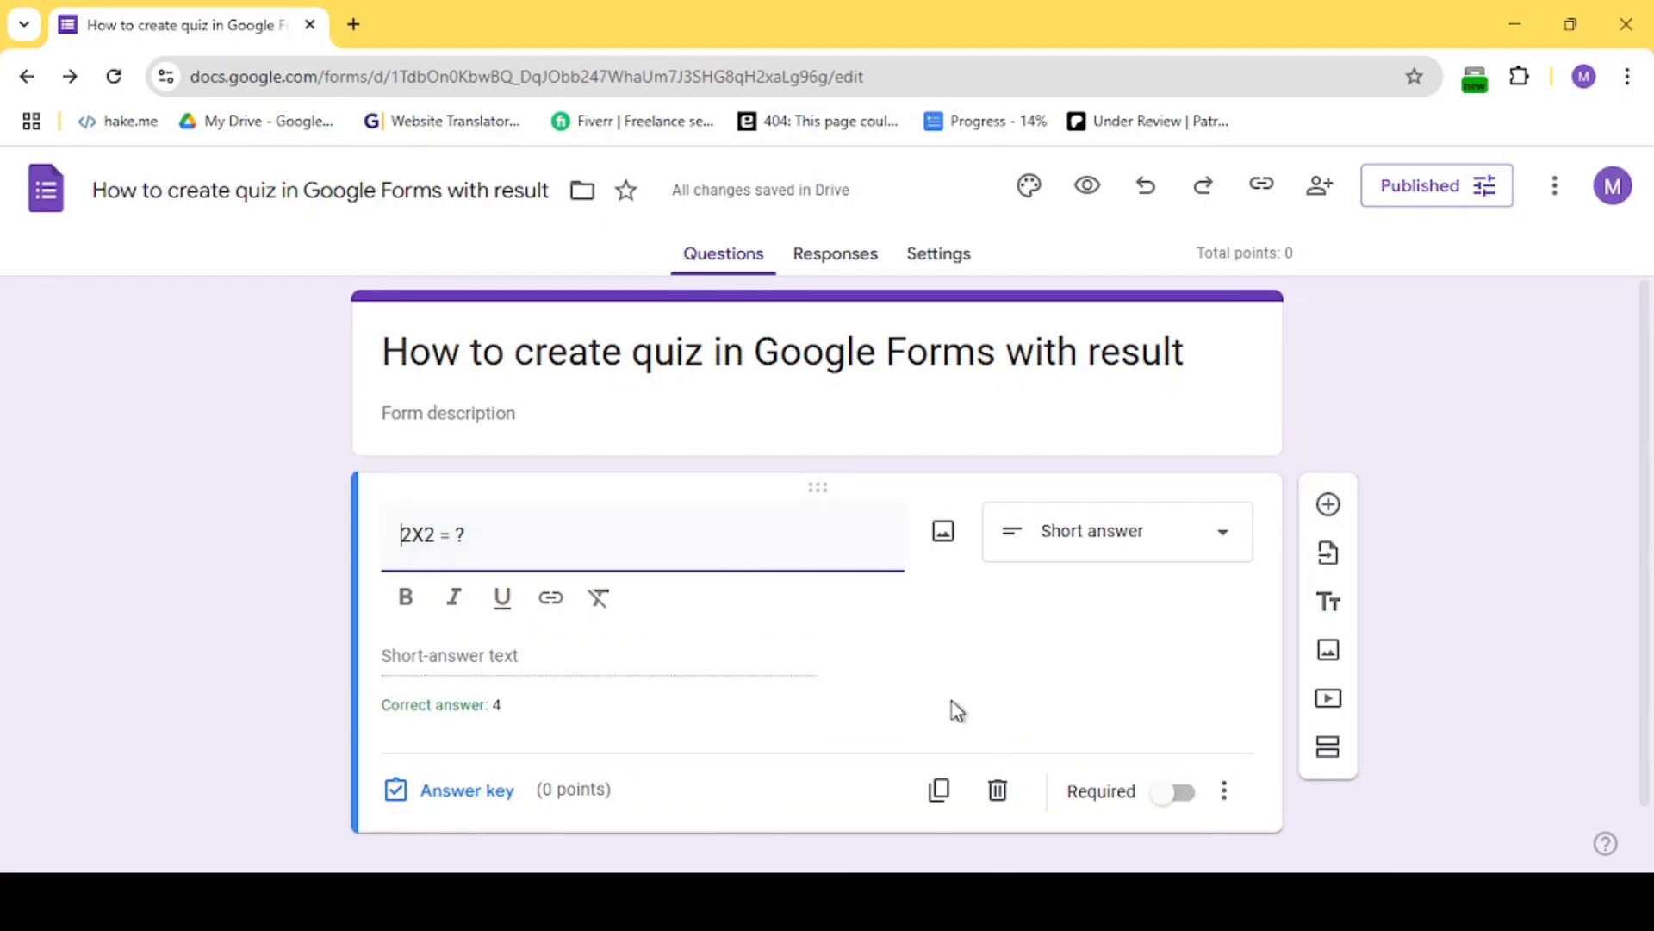
Duplicate the "2X2 = ?" question to get further copies, and change one copy to "2+2 = ?"
left_click(940, 791)
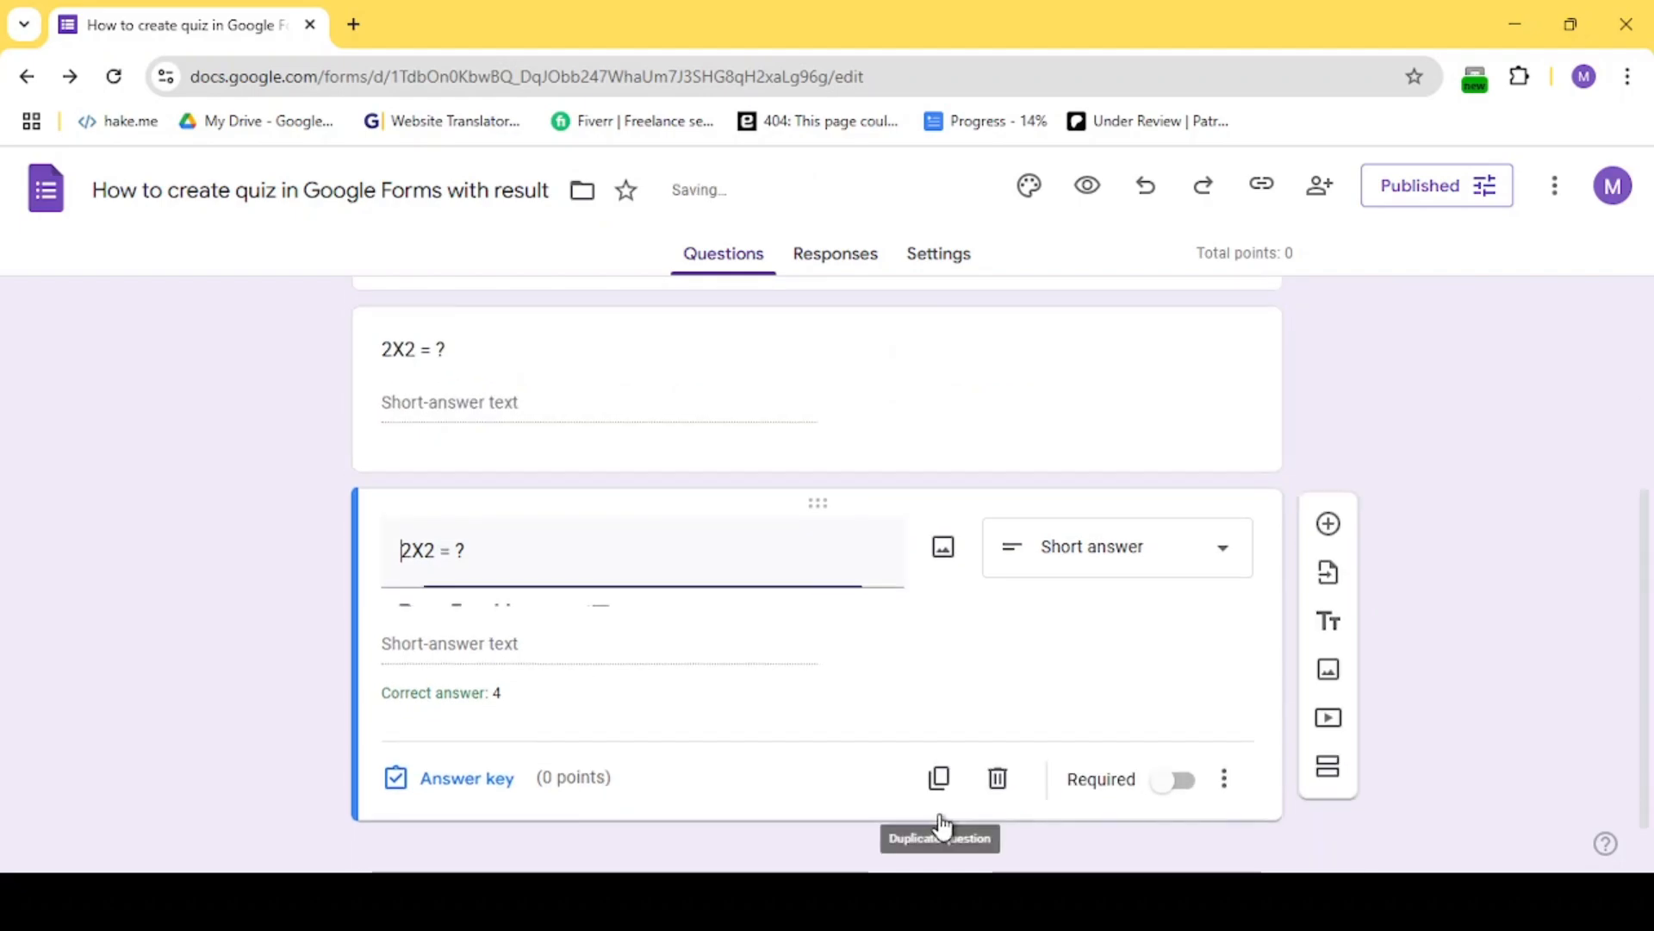
left_click(940, 786)
scroll(689, 646, "up", 5)
left_click_drag(423, 716, 411, 716)
type("+")
Change the next copied question to "2-2 = ?" and set its correct answer to 2
left_click(506, 648)
type("-")
left_click_drag(423, 530, 412, 531)
left_click(469, 785)
left_click(468, 735)
double_click(514, 657)
type("2")
Change the last copied question to "2/2 = ?" and set its correct answer to 2
scroll(508, 659, "down", 3)
left_click(469, 664)
type("/")
left_click(448, 785)
double_click(431, 658)
type("2")
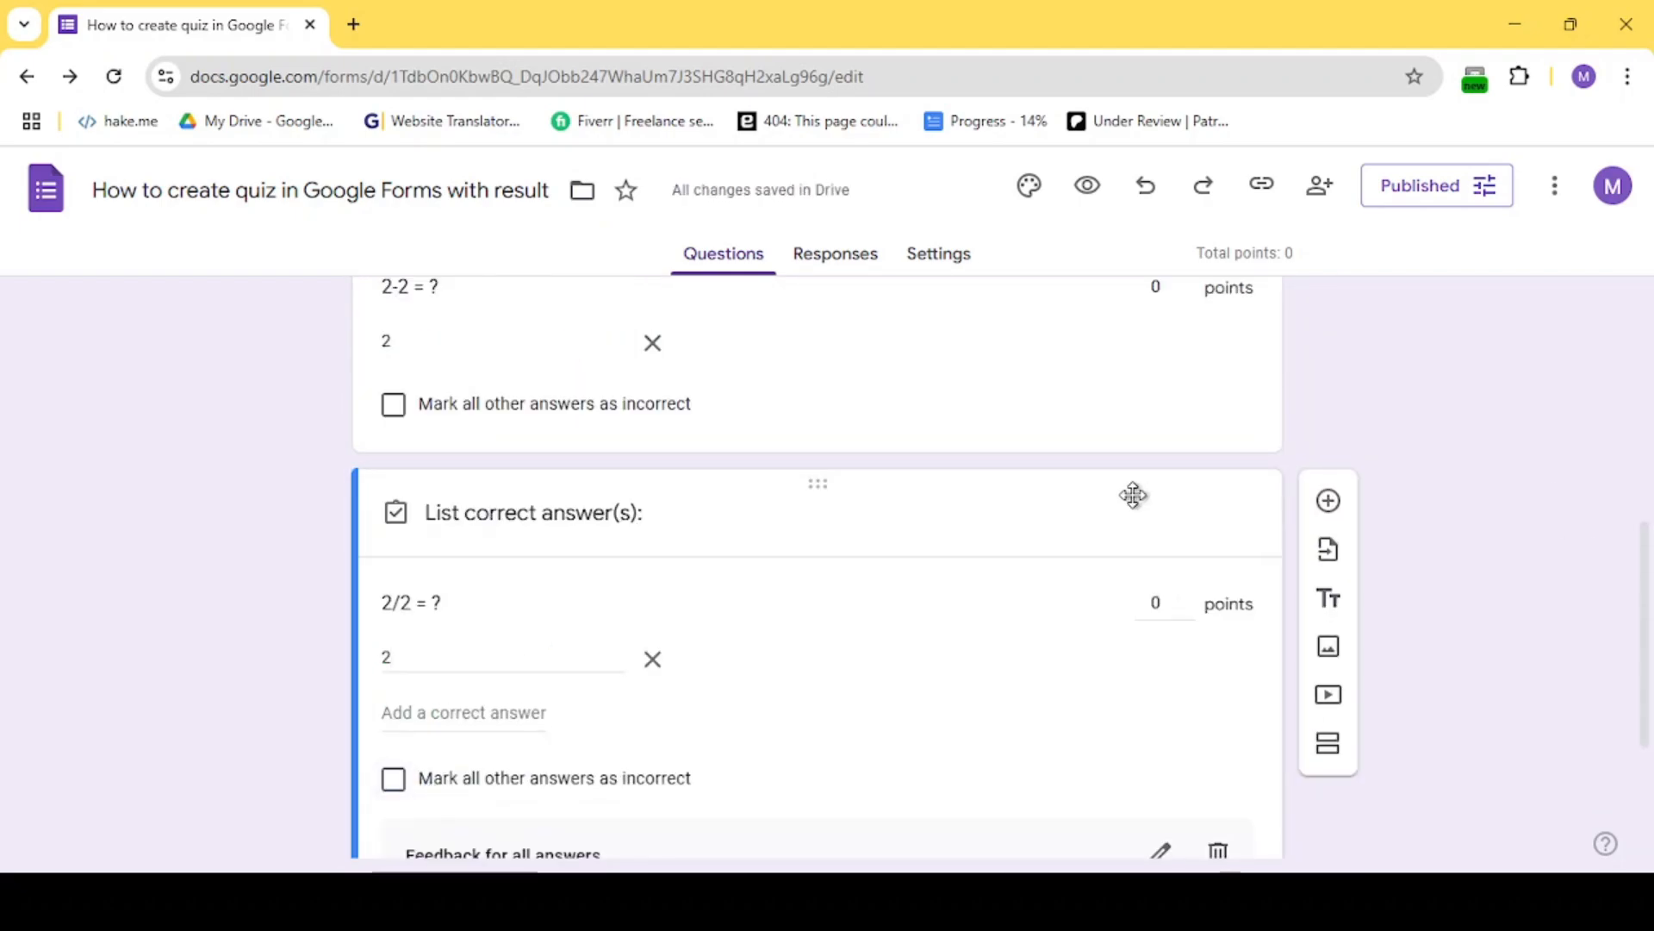
Finish the open answer keys of the copied questions and look over the complete question list
scroll(1135, 499, "up", 8)
left_click(1160, 550)
scroll(1034, 586, "down", 5)
left_click(965, 603)
left_click(1215, 774)
scroll(1137, 617, "up", 6)
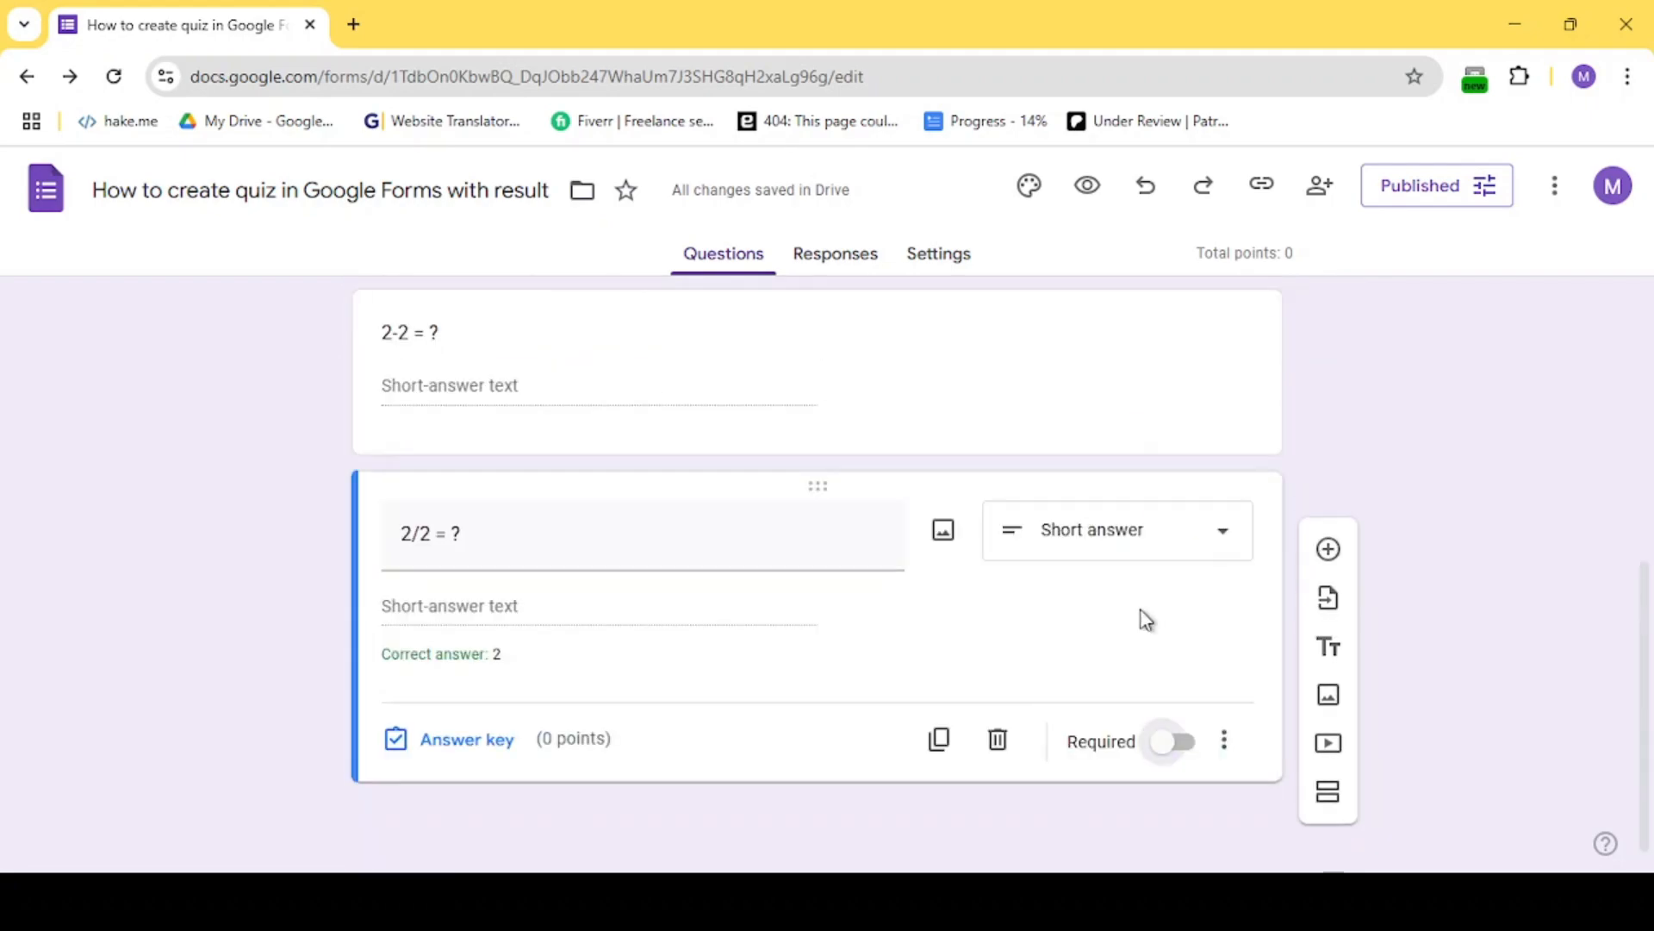
scroll(887, 583, "down", 2)
scroll(887, 583, "down", 5)
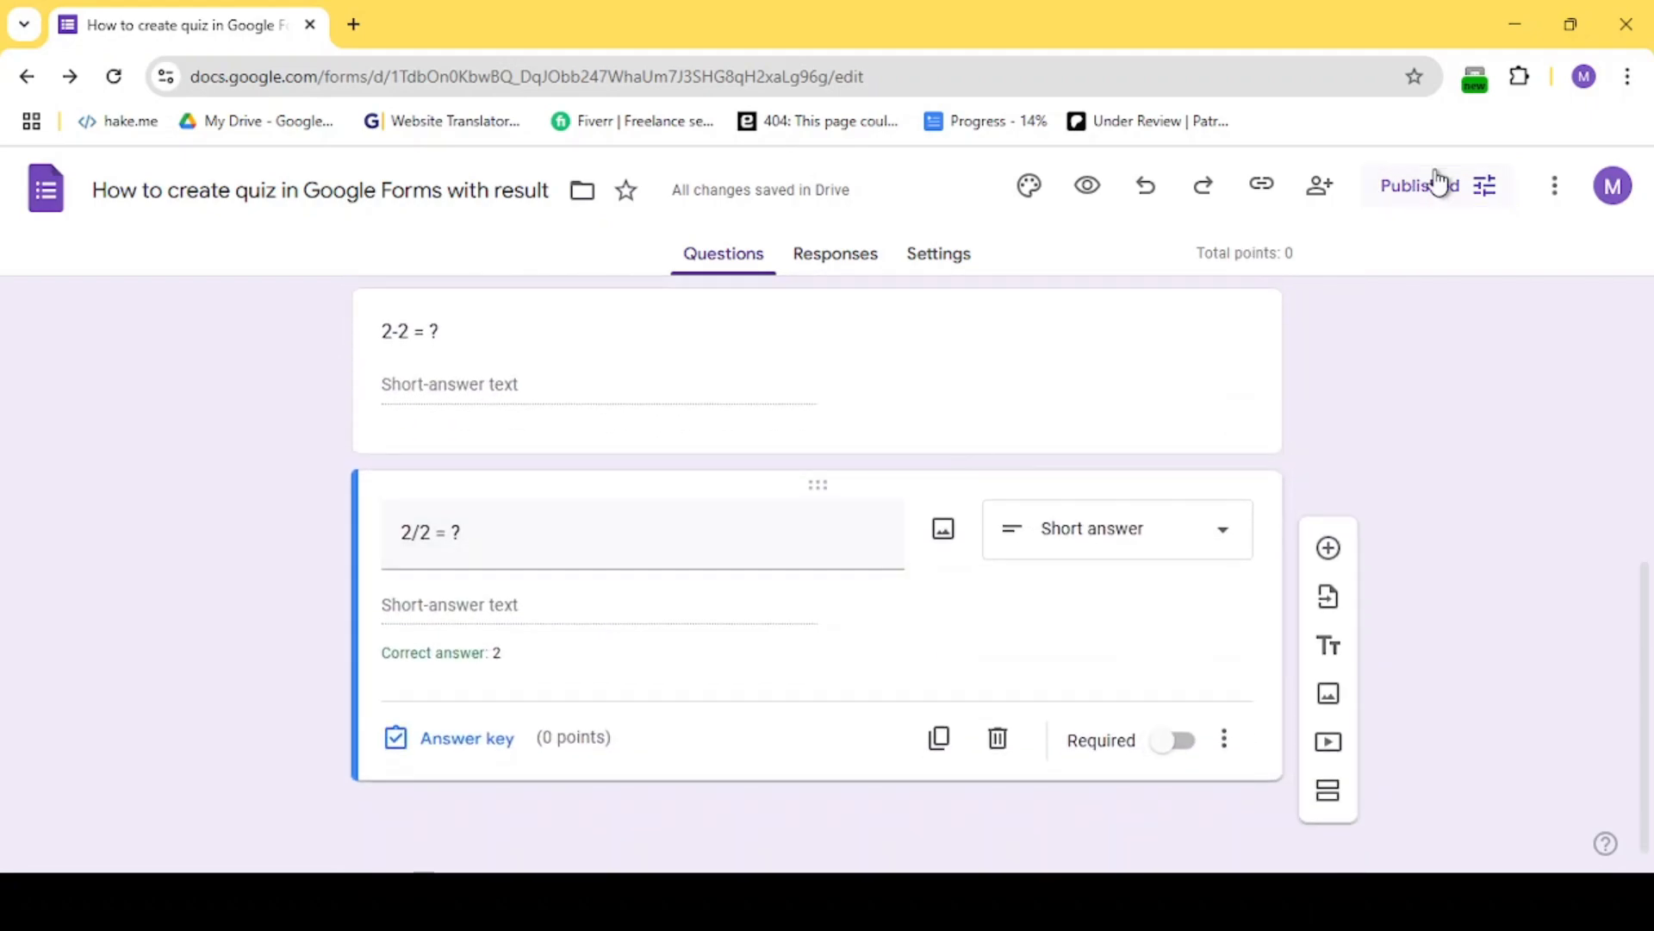
Copy the published form's responder link and open it in a new browser tab
left_click(1436, 181)
left_click(1112, 573)
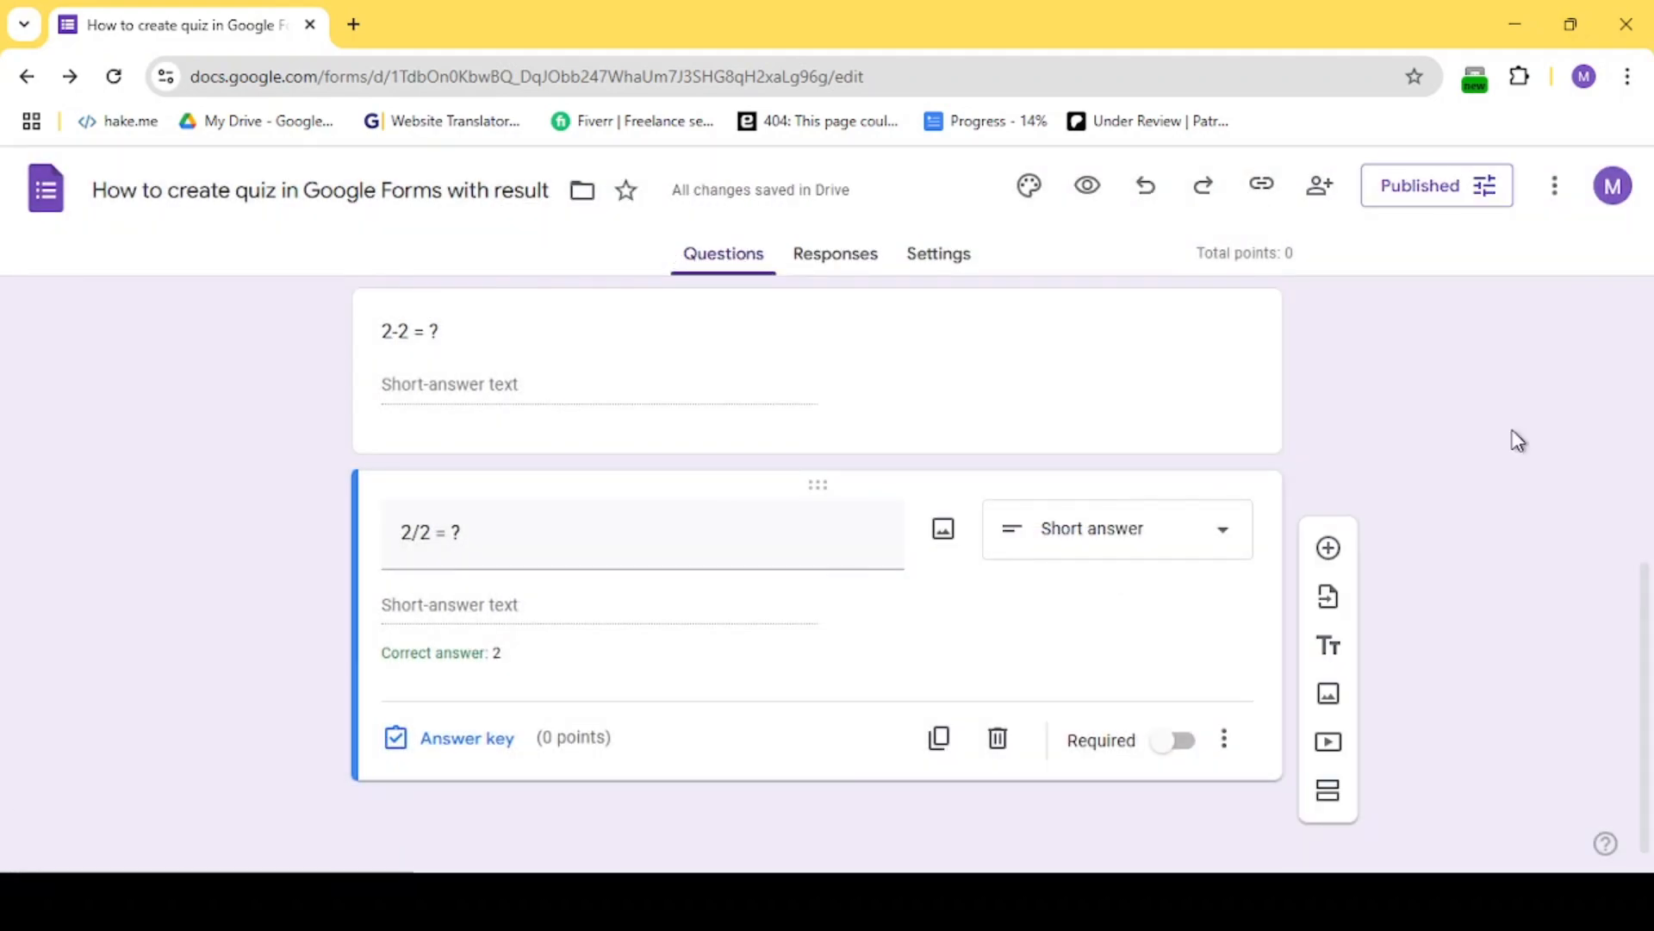
key("ctrl+t")
key("ctrl+v")
key("Return")
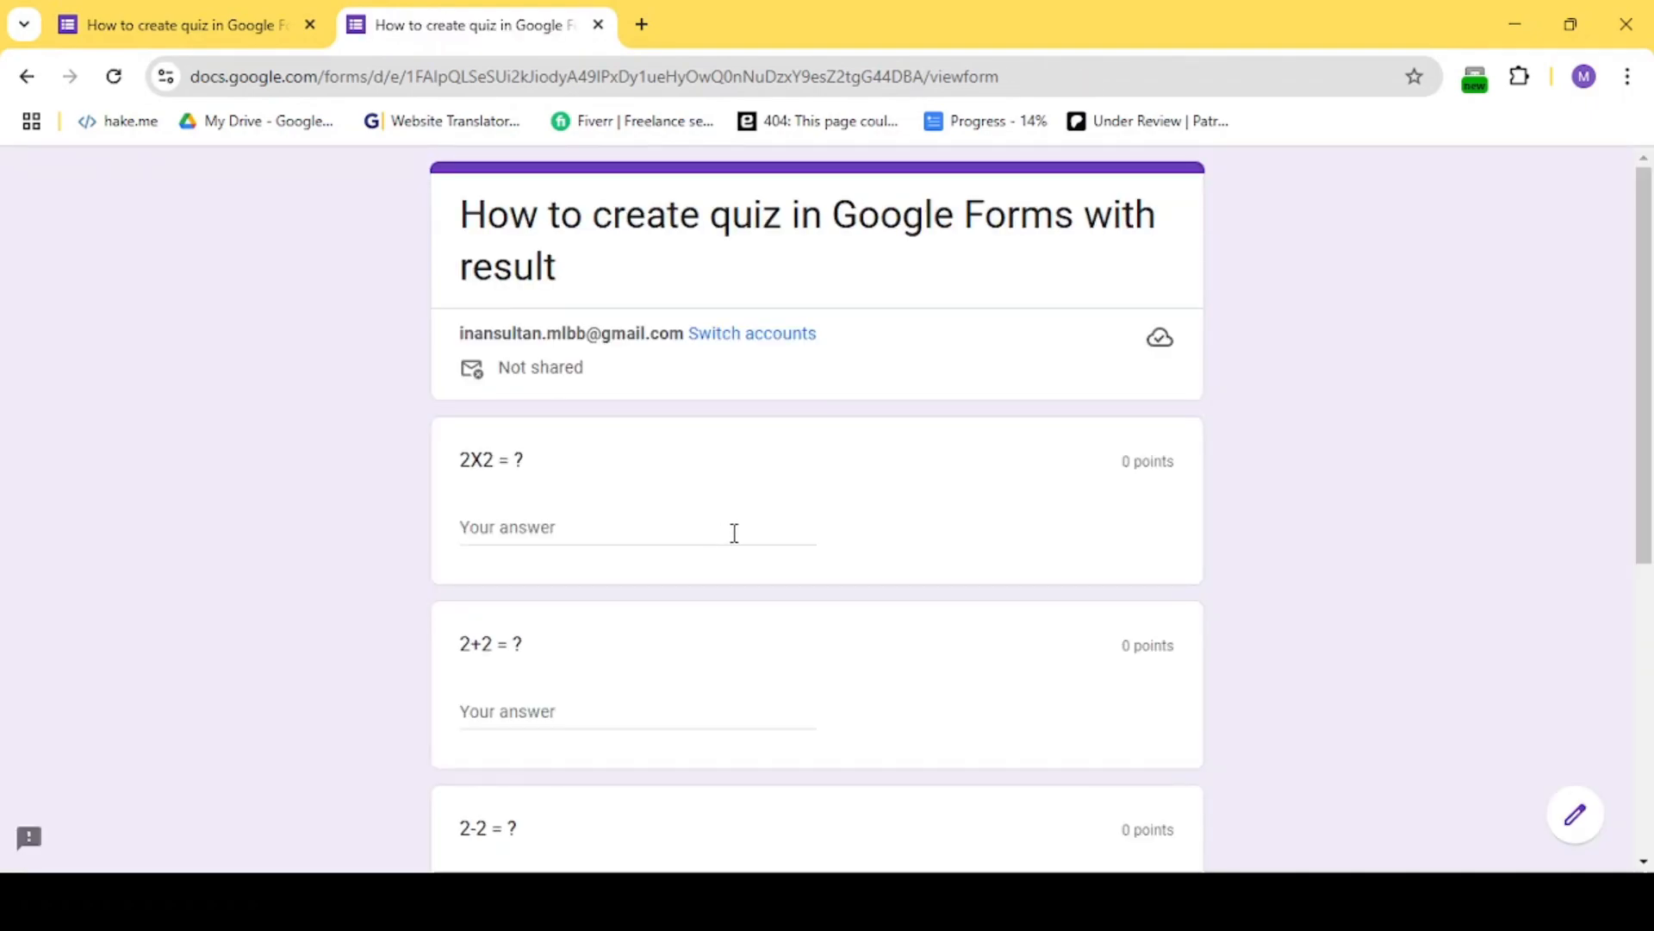
Answer 2X2 with 4, 2+2 with 4, 2-2 with 2 and 2/2 with 1, and submit the quiz
left_click(719, 530)
type("4")
left_click(585, 711)
type("4")
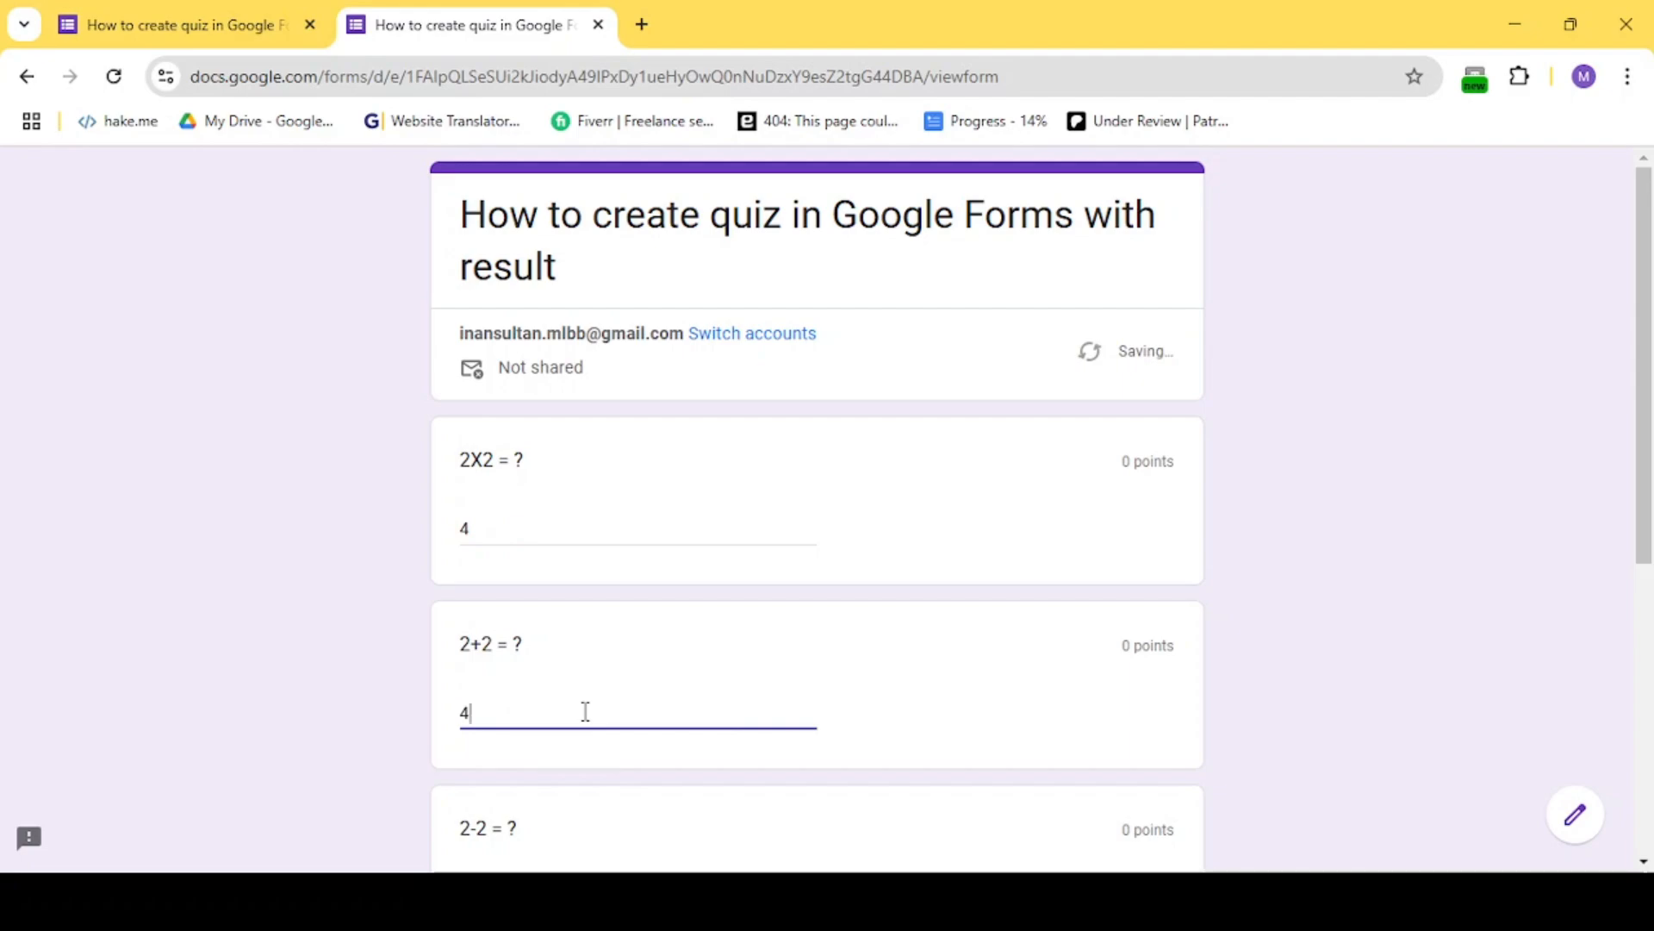
scroll(586, 713, "down", 3)
left_click(565, 638)
type("2")
left_click(529, 808)
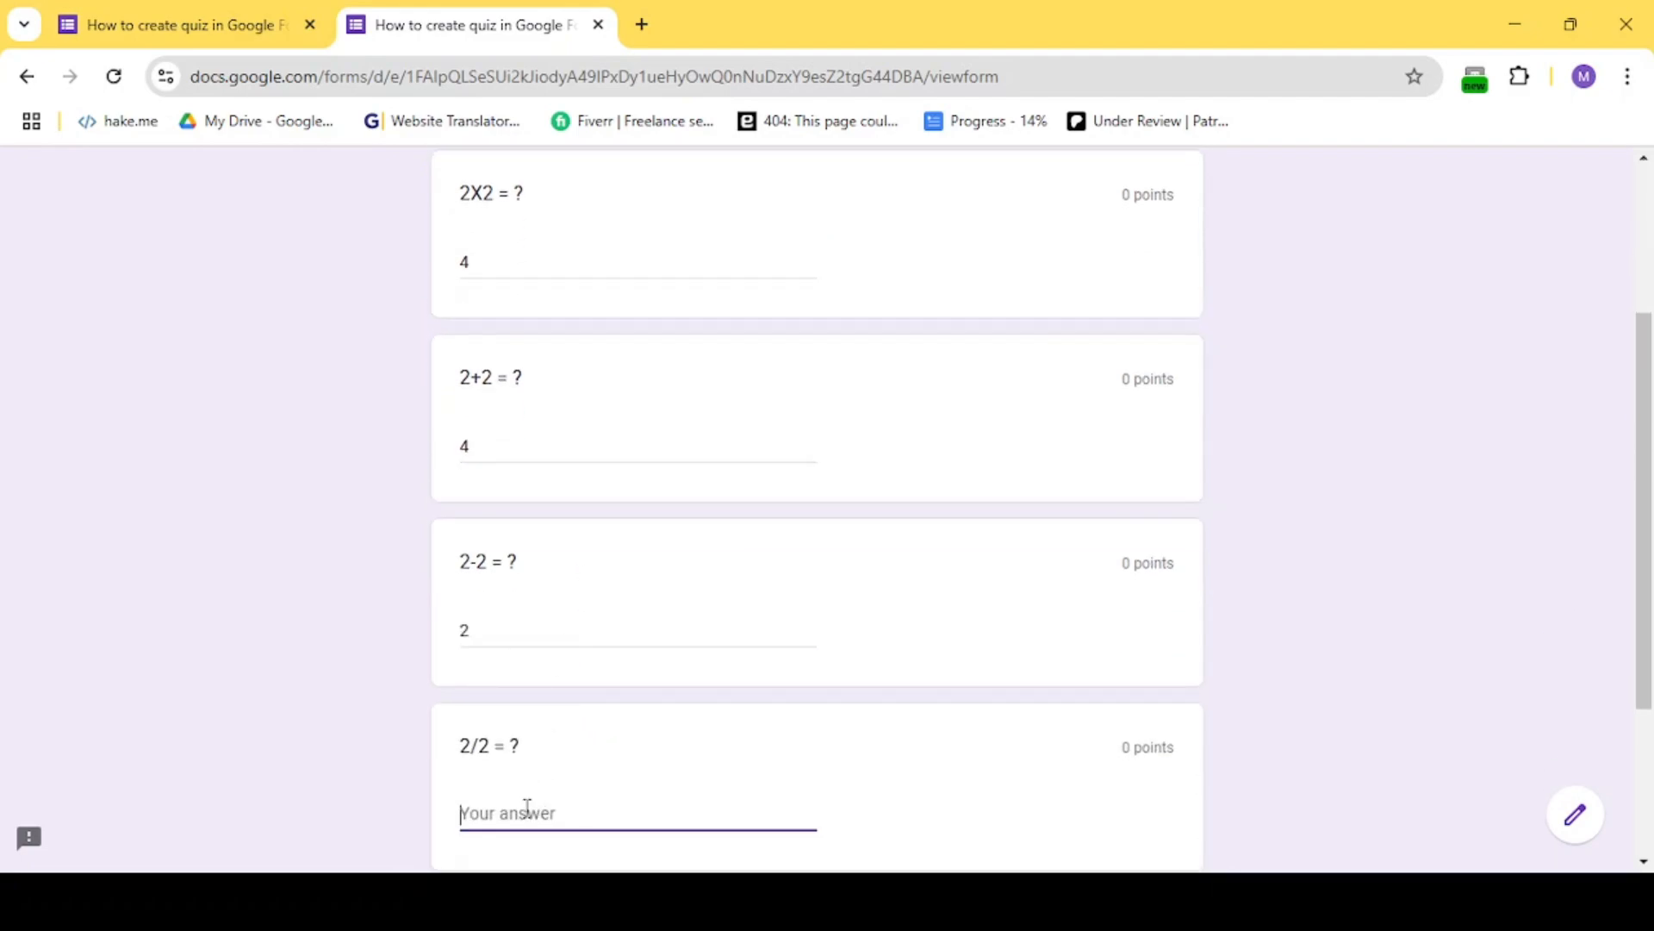
scroll(528, 810, "down", 1)
type("1")
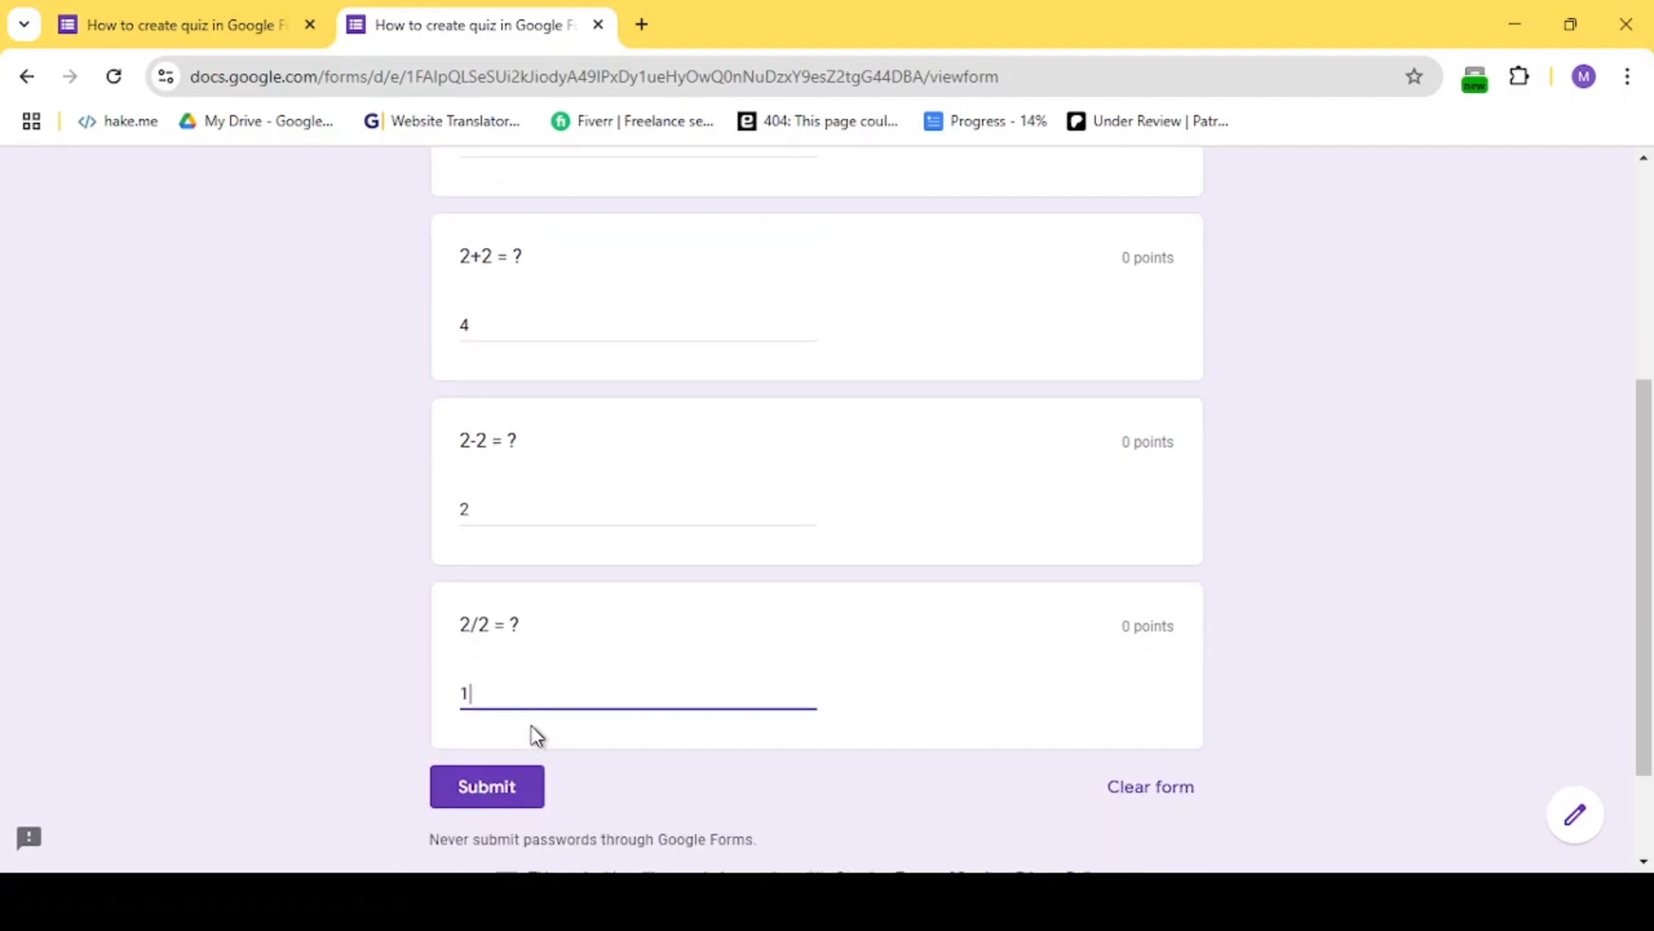
left_click(511, 791)
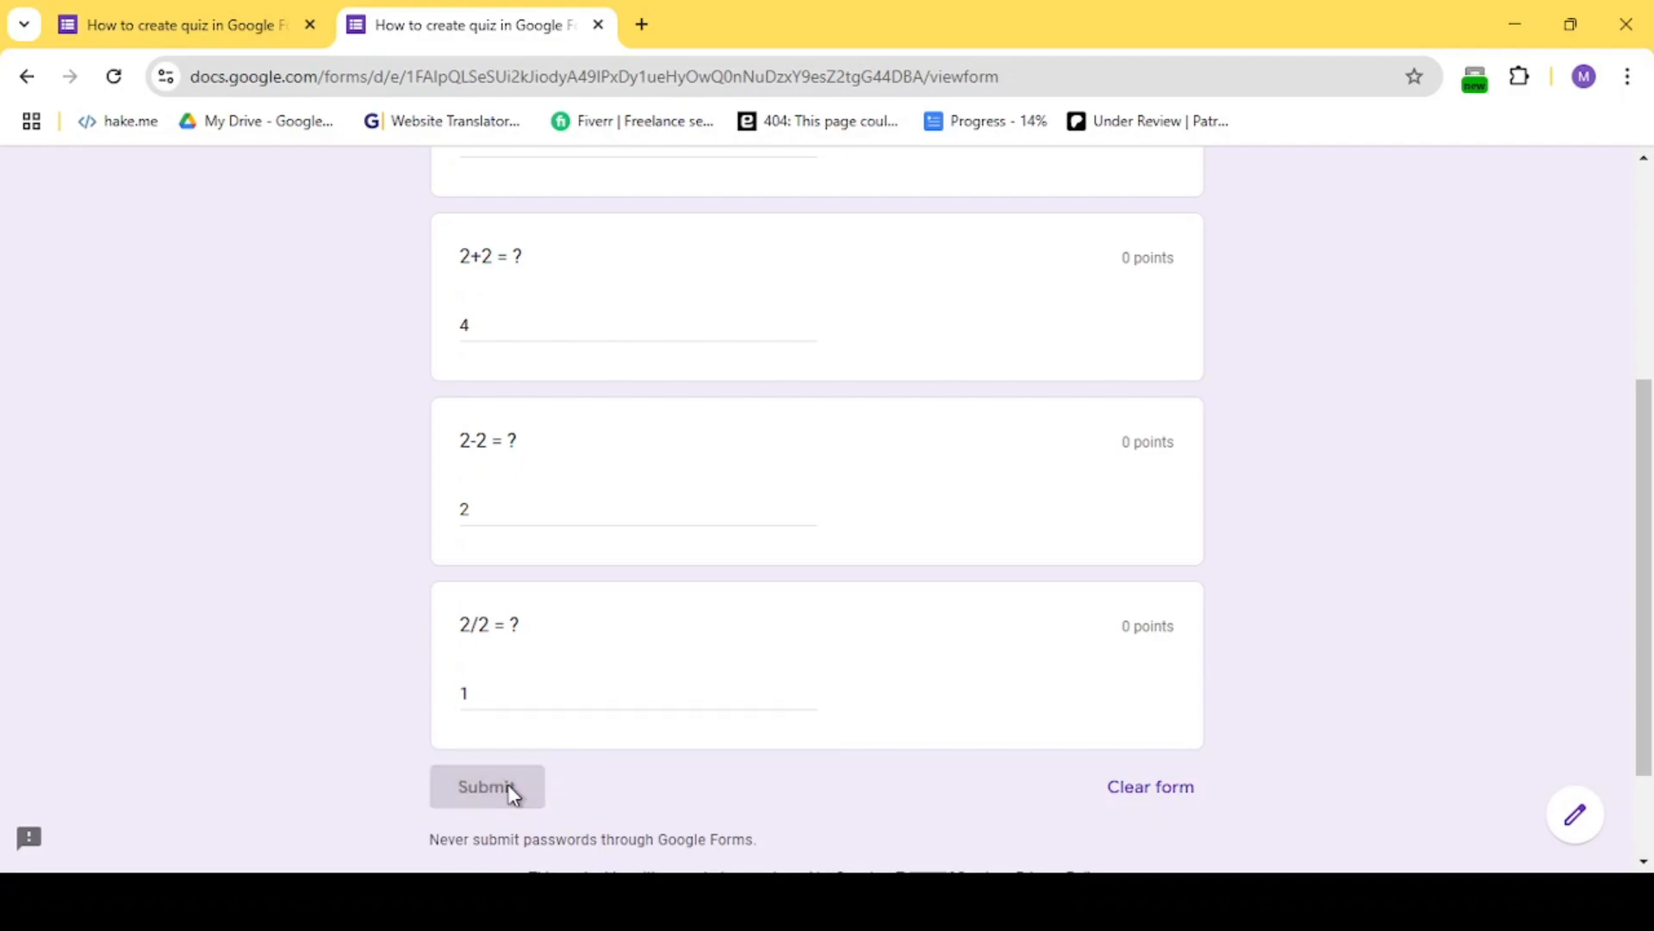
Open the submitted quiz's score and examine the marking, correct answers and feedback for each question
left_click(572, 408)
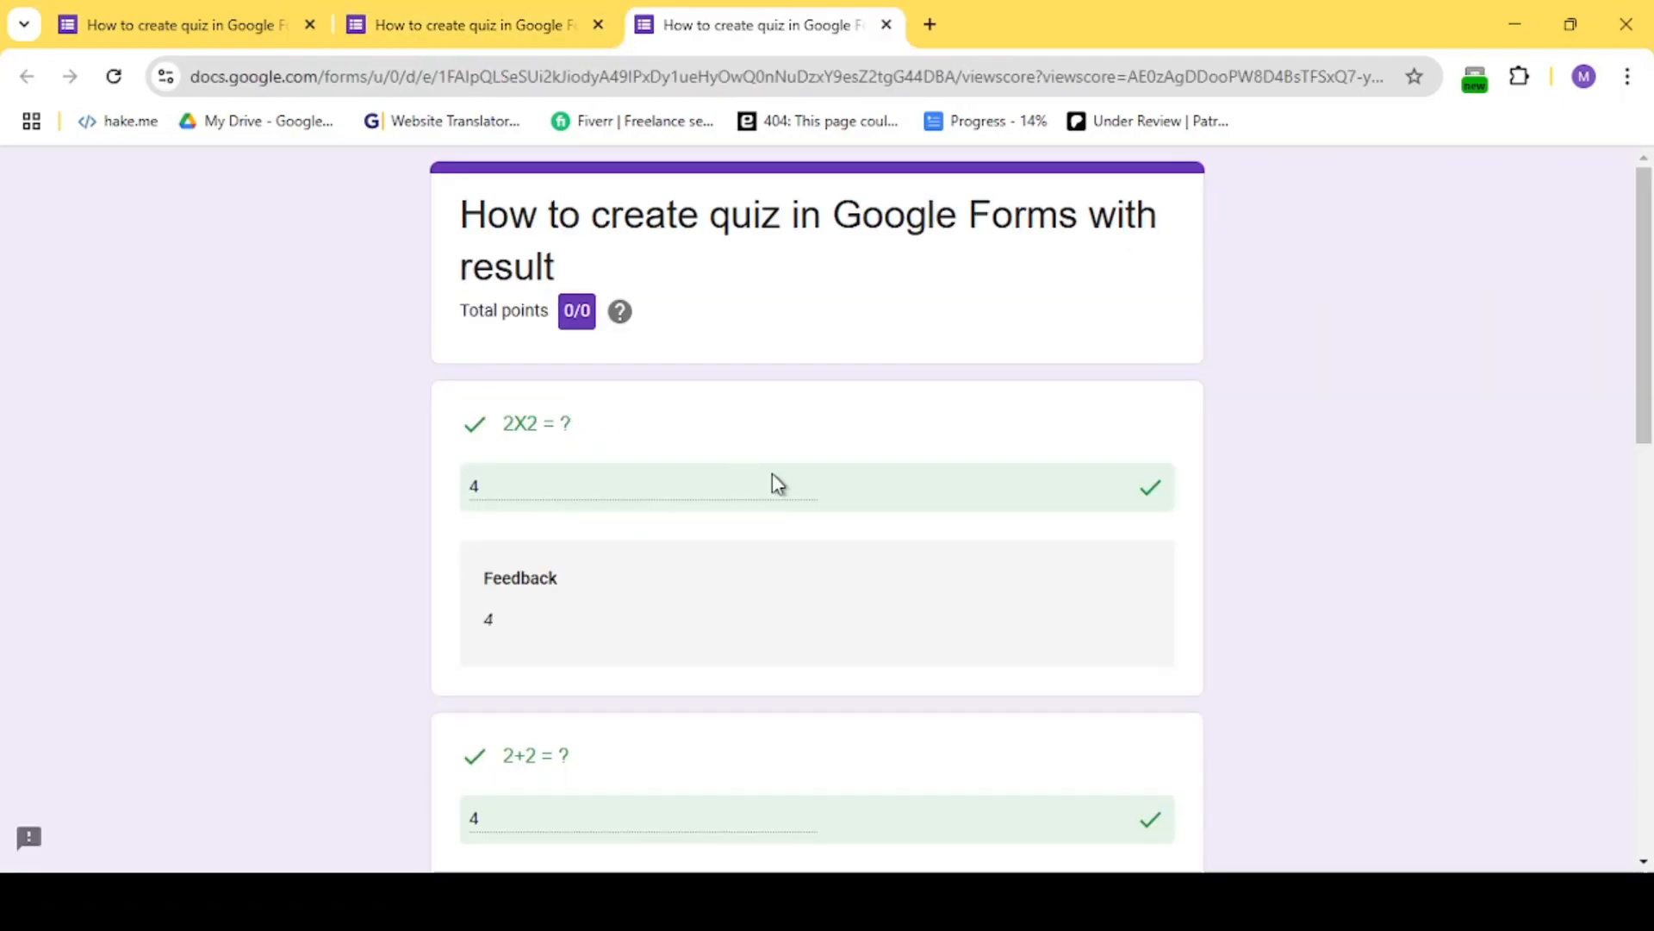
scroll(871, 465, "down", 5)
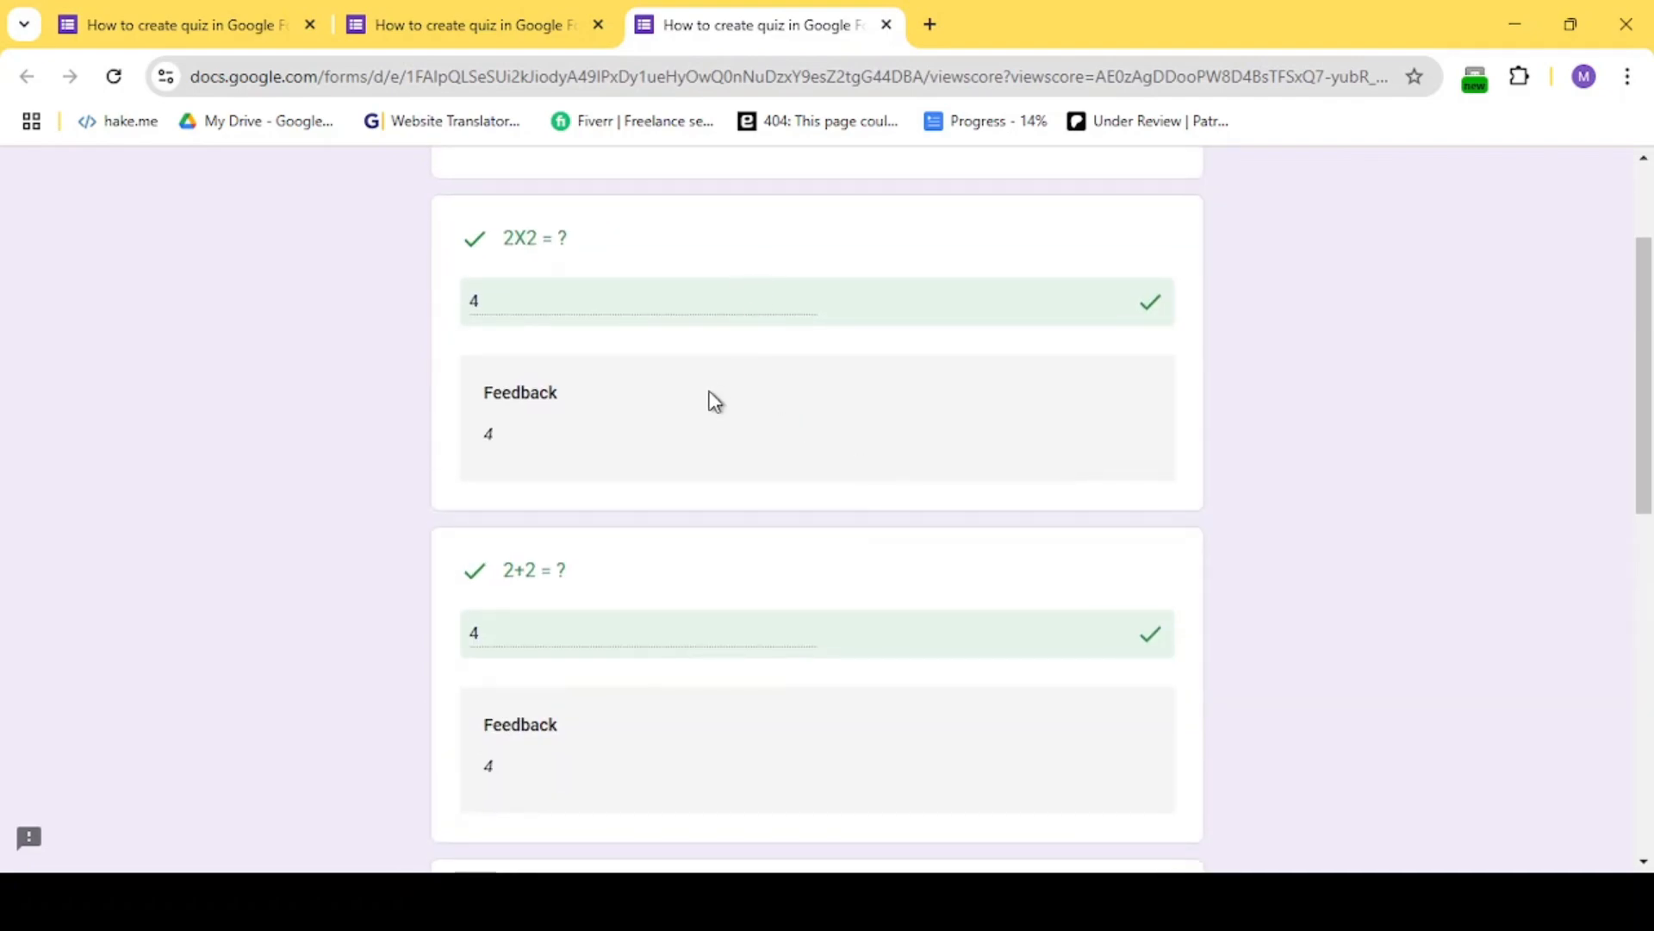
scroll(711, 400, "up", 2)
scroll(715, 401, "down", 2)
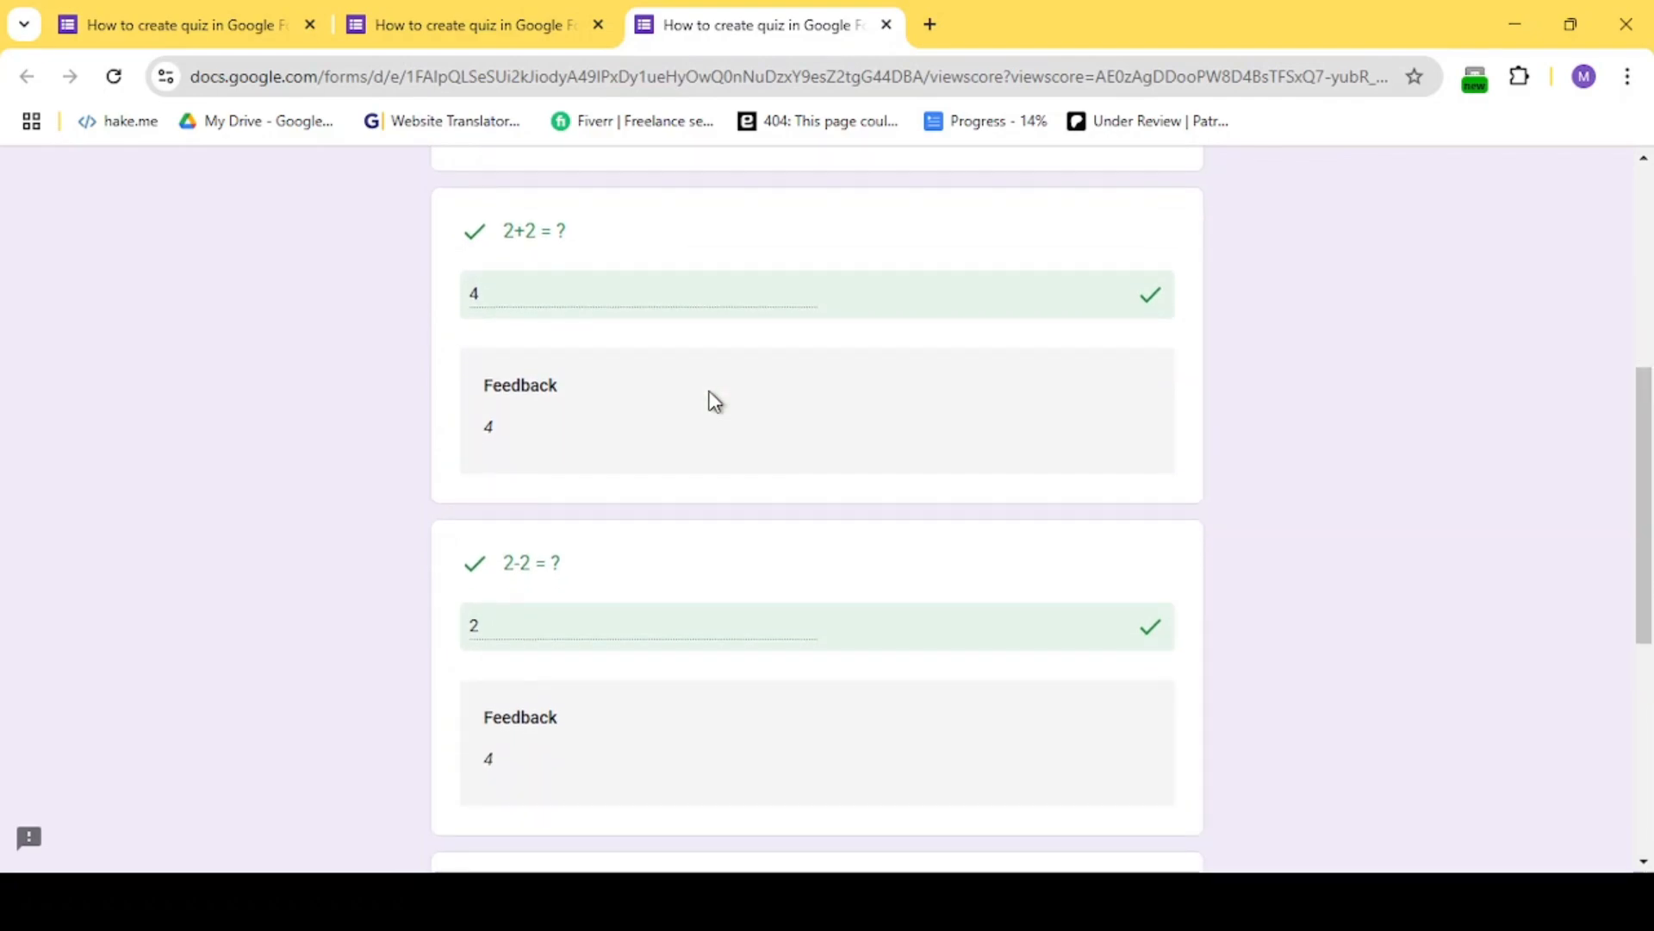
scroll(714, 399, "down", 2)
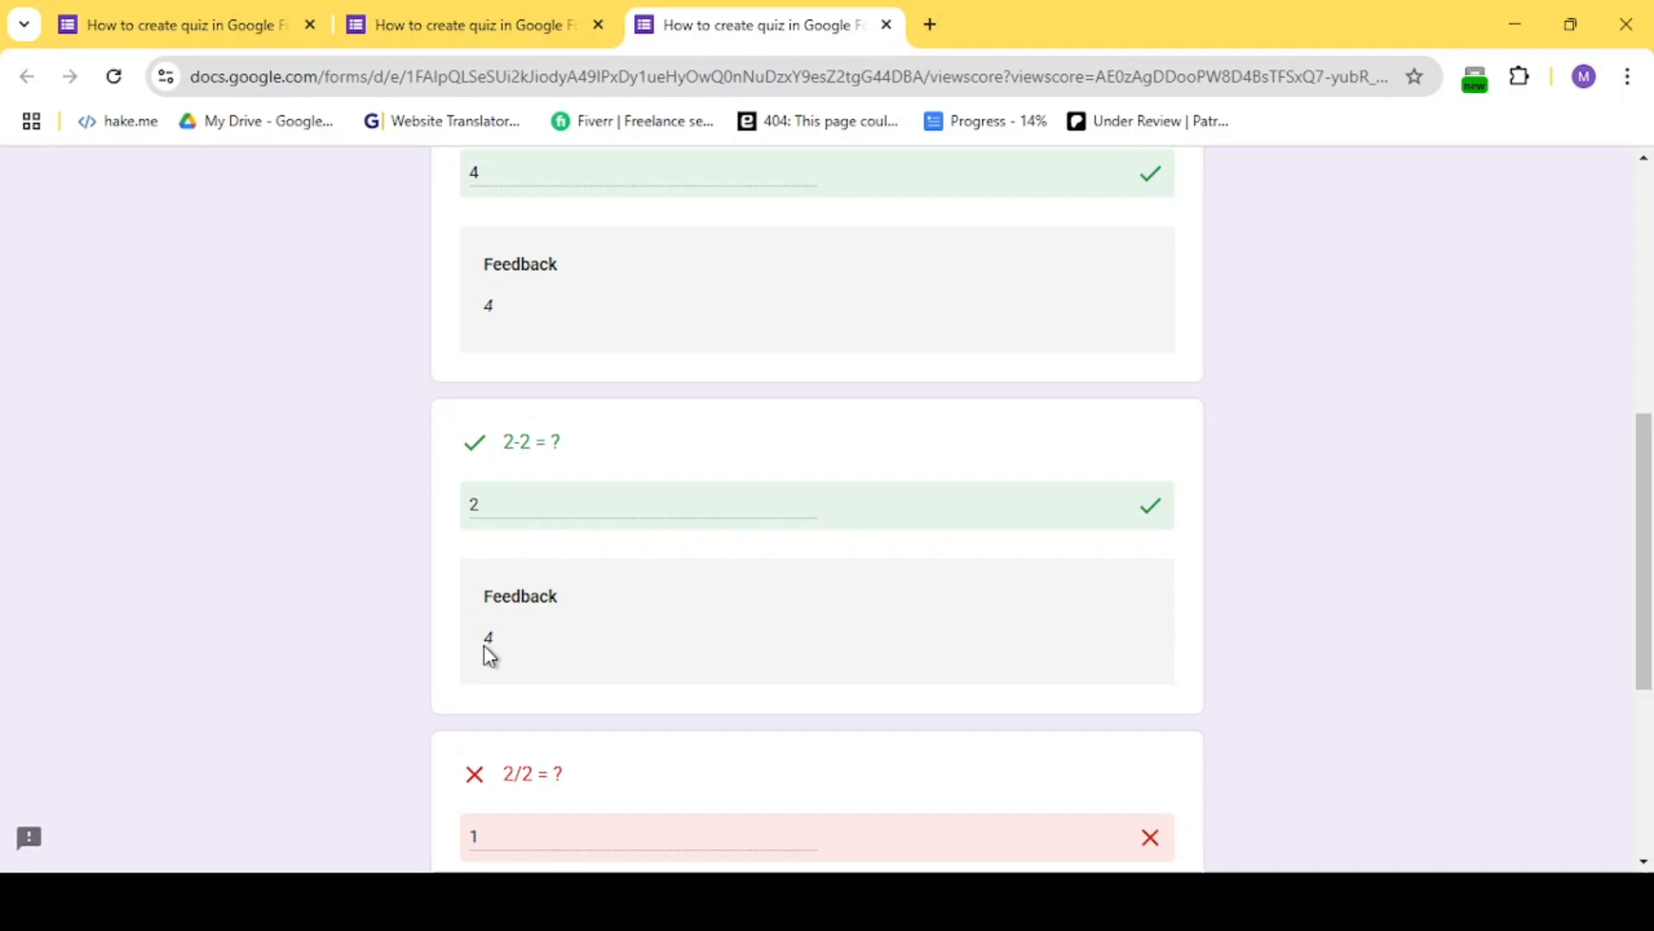
scroll(664, 690, "down", 2)
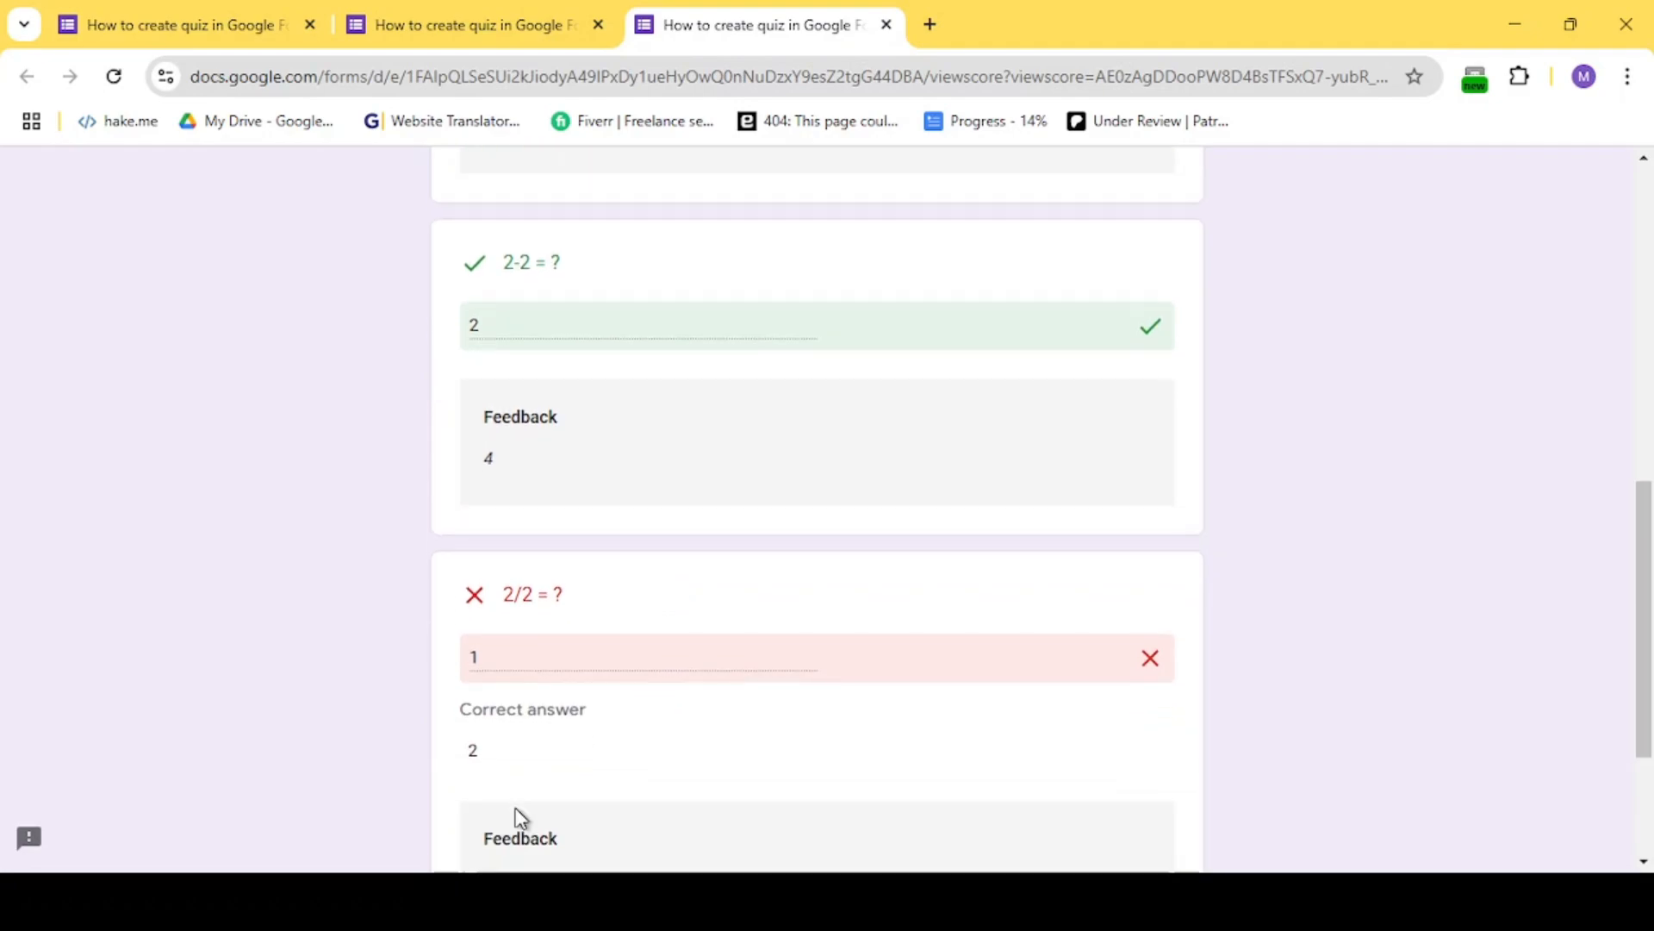
Check the marking of the 2/2 question, and close the score and response pages to return to the form editor
scroll(520, 819, "down", 2)
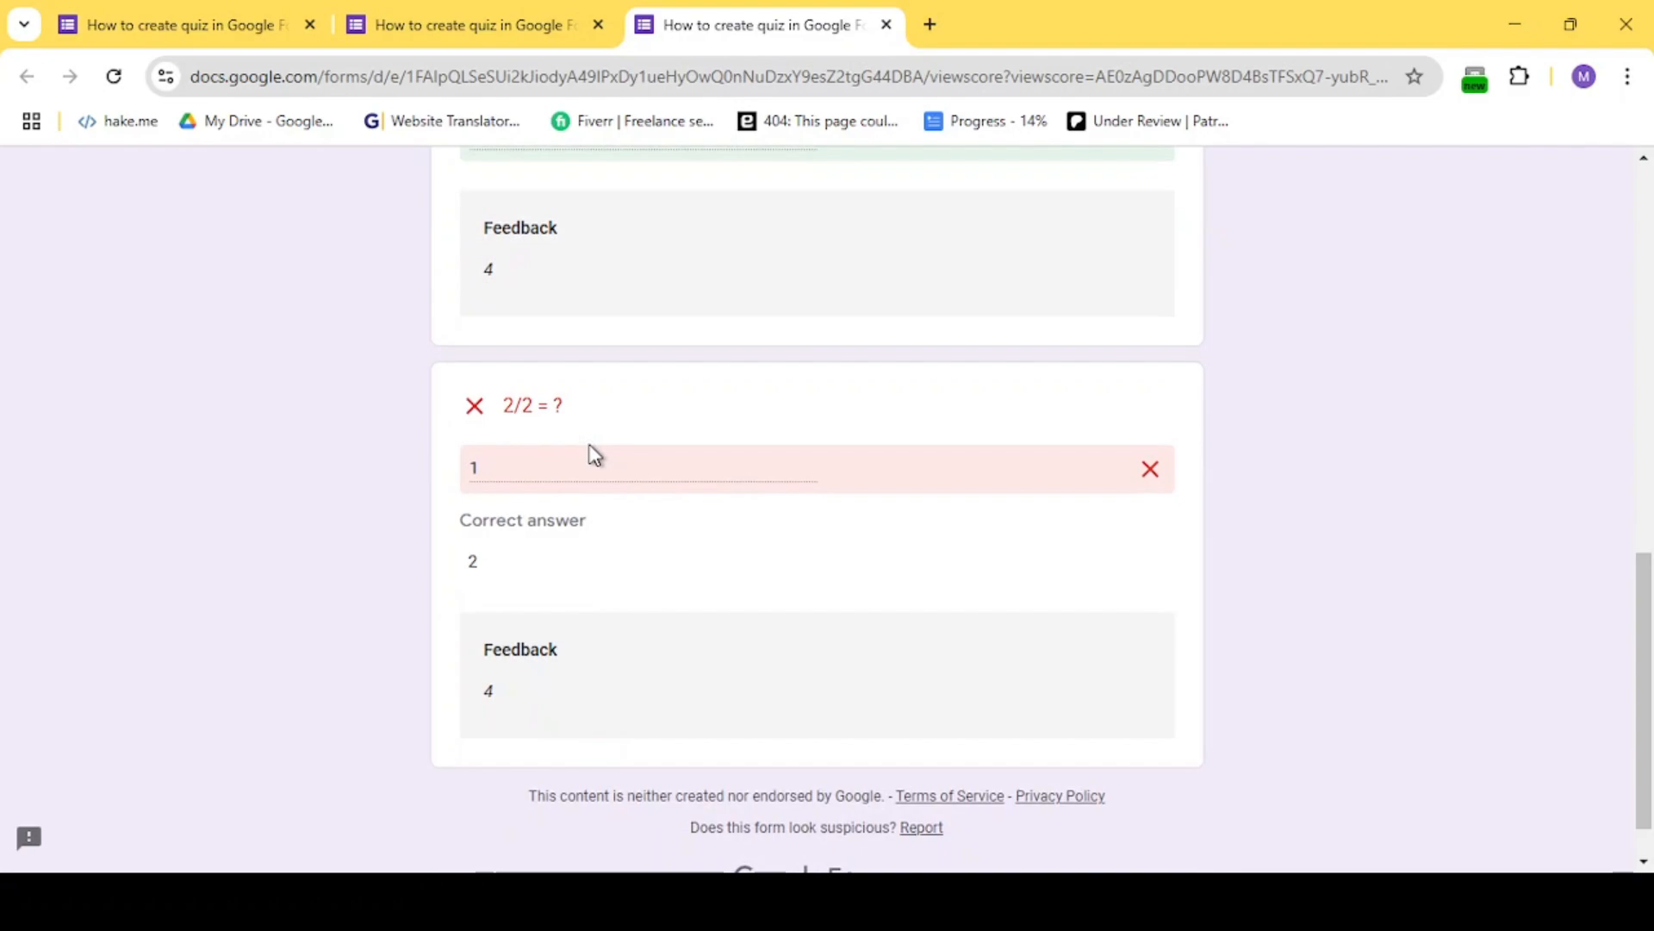
scroll(594, 455, "up", 1)
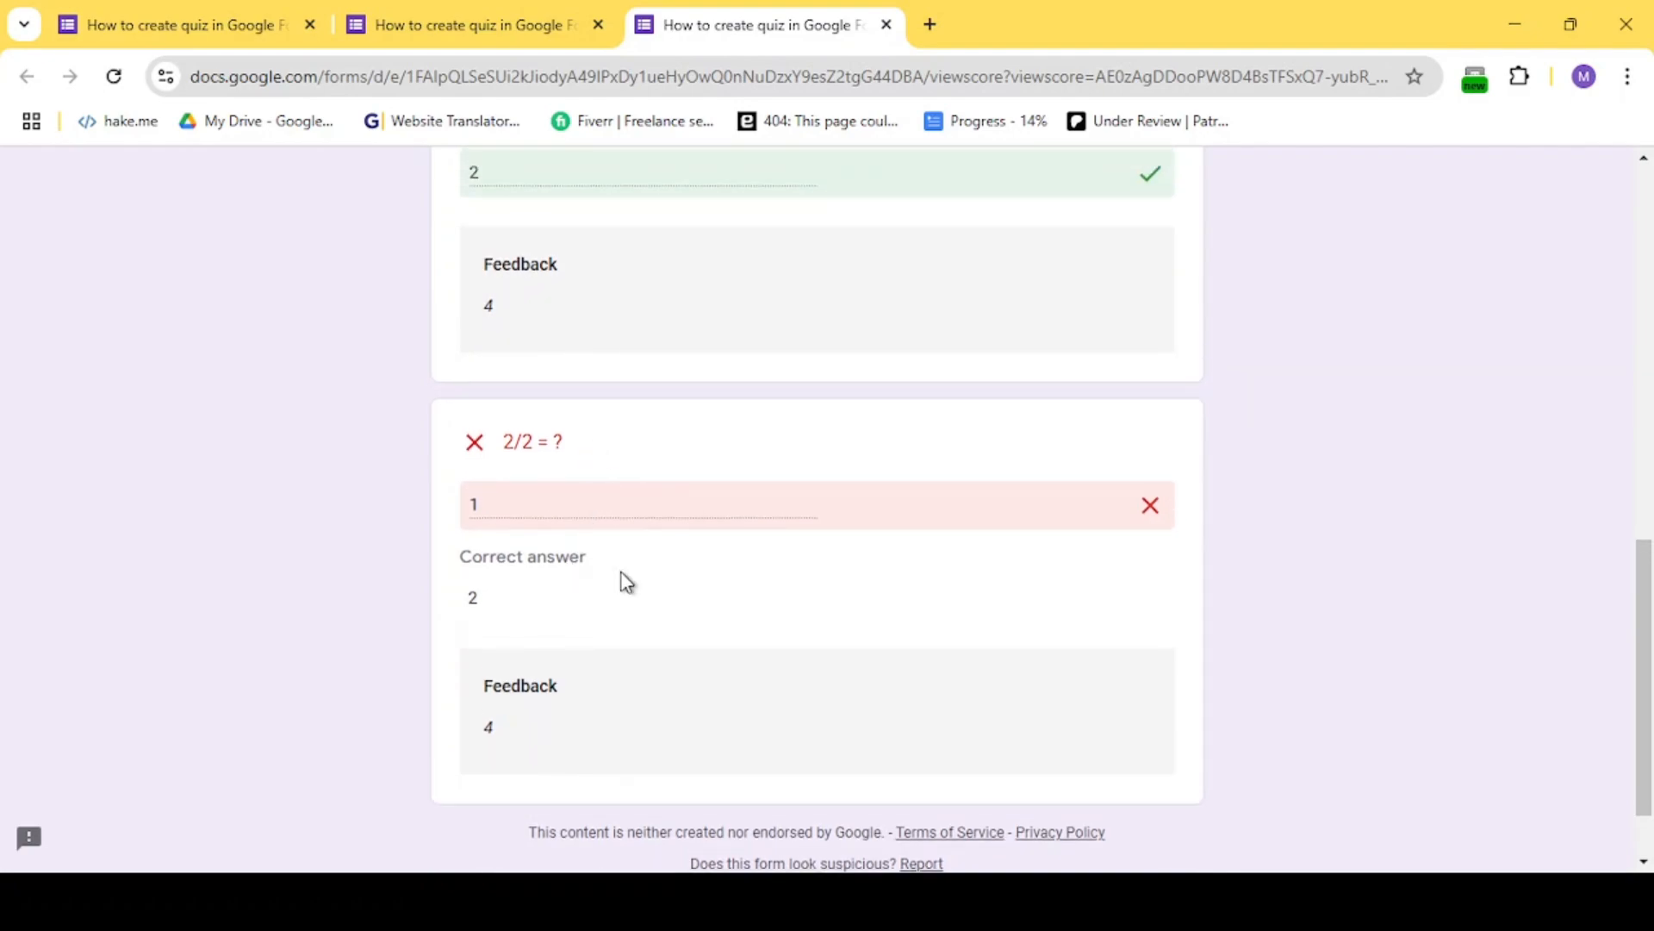
scroll(624, 580, "up", 12)
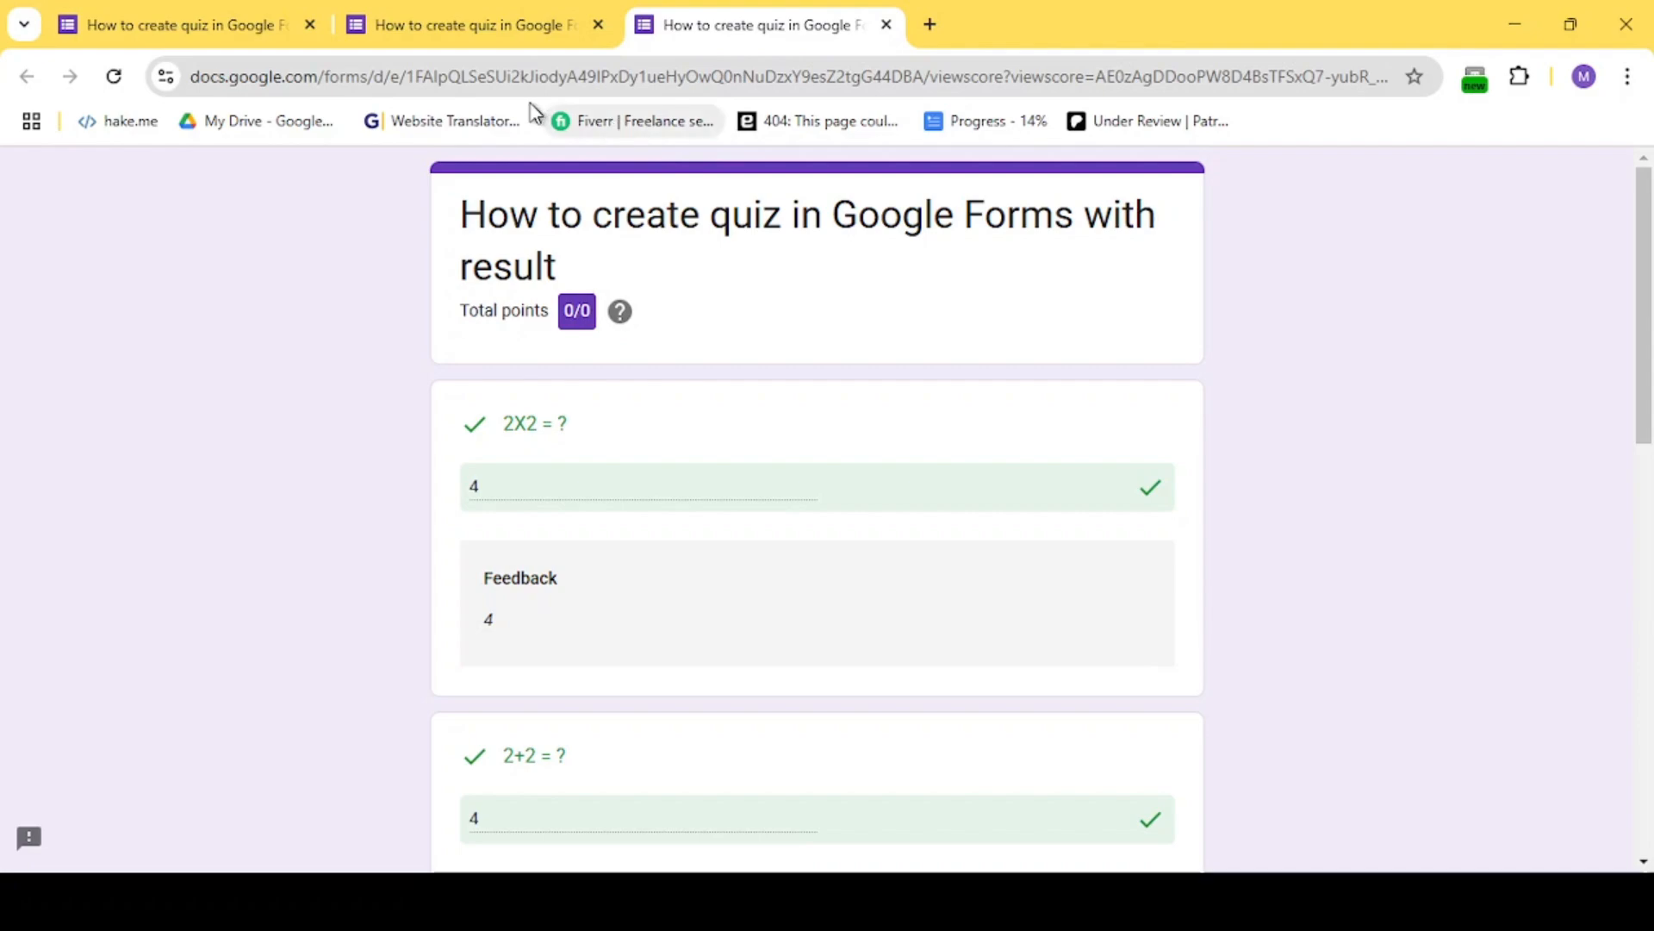
left_click(598, 28)
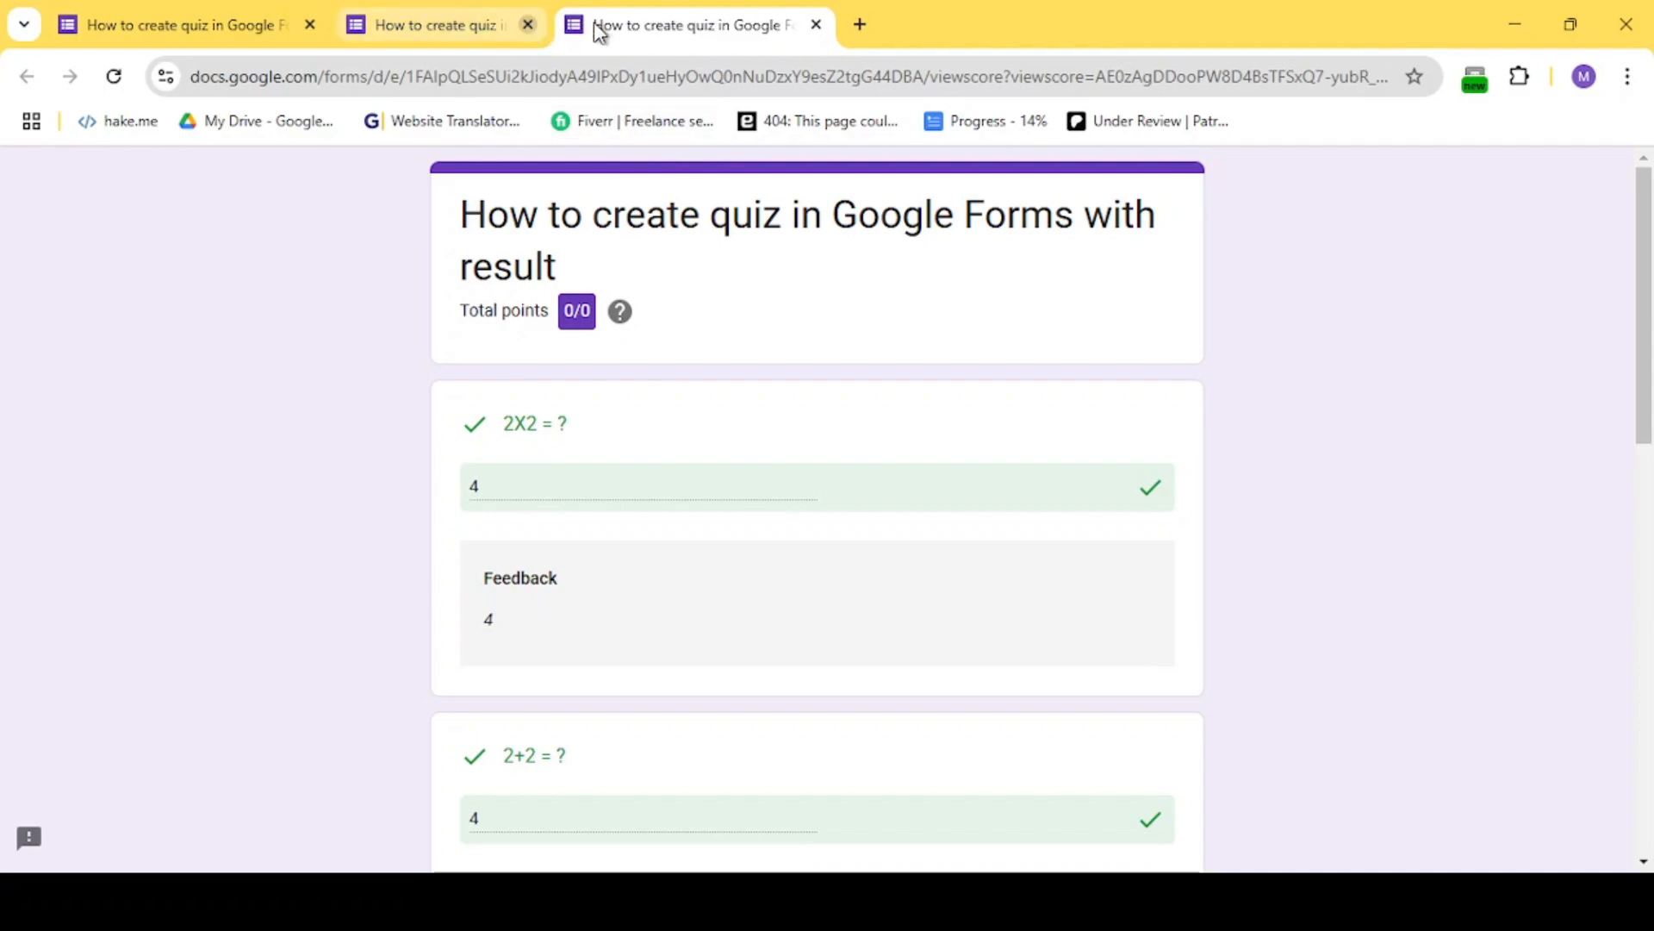
left_click(598, 29)
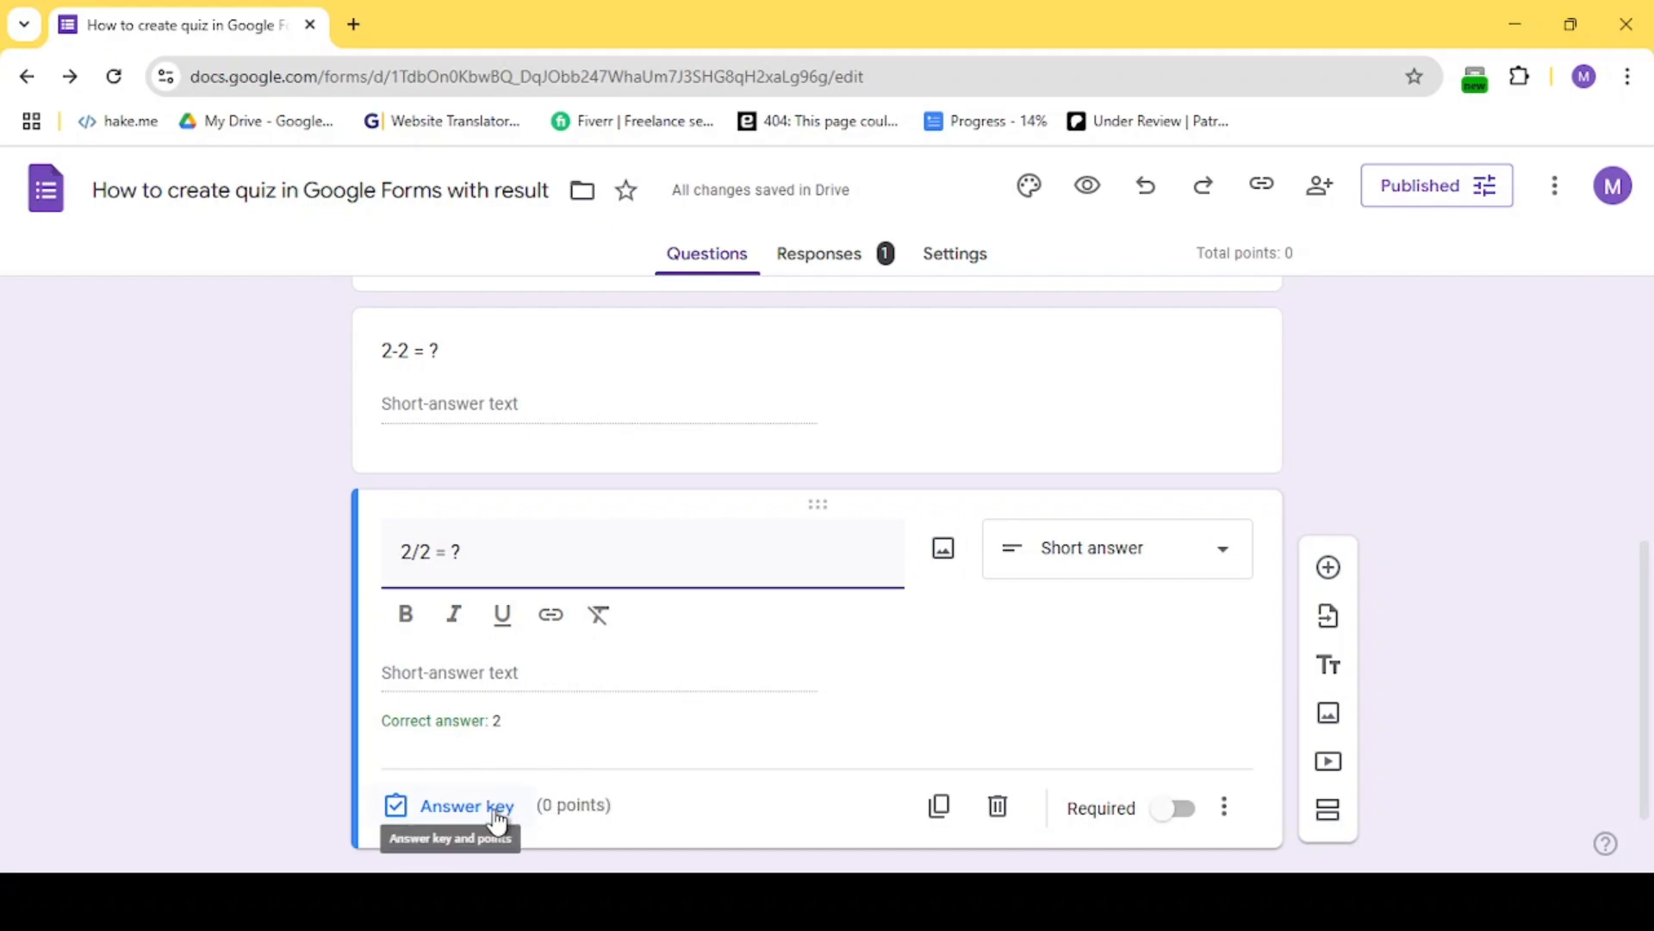
Change the feedback for all answers to 2 in the answer key of the 2/2 question
left_click(498, 817)
scroll(498, 817, "down", 3)
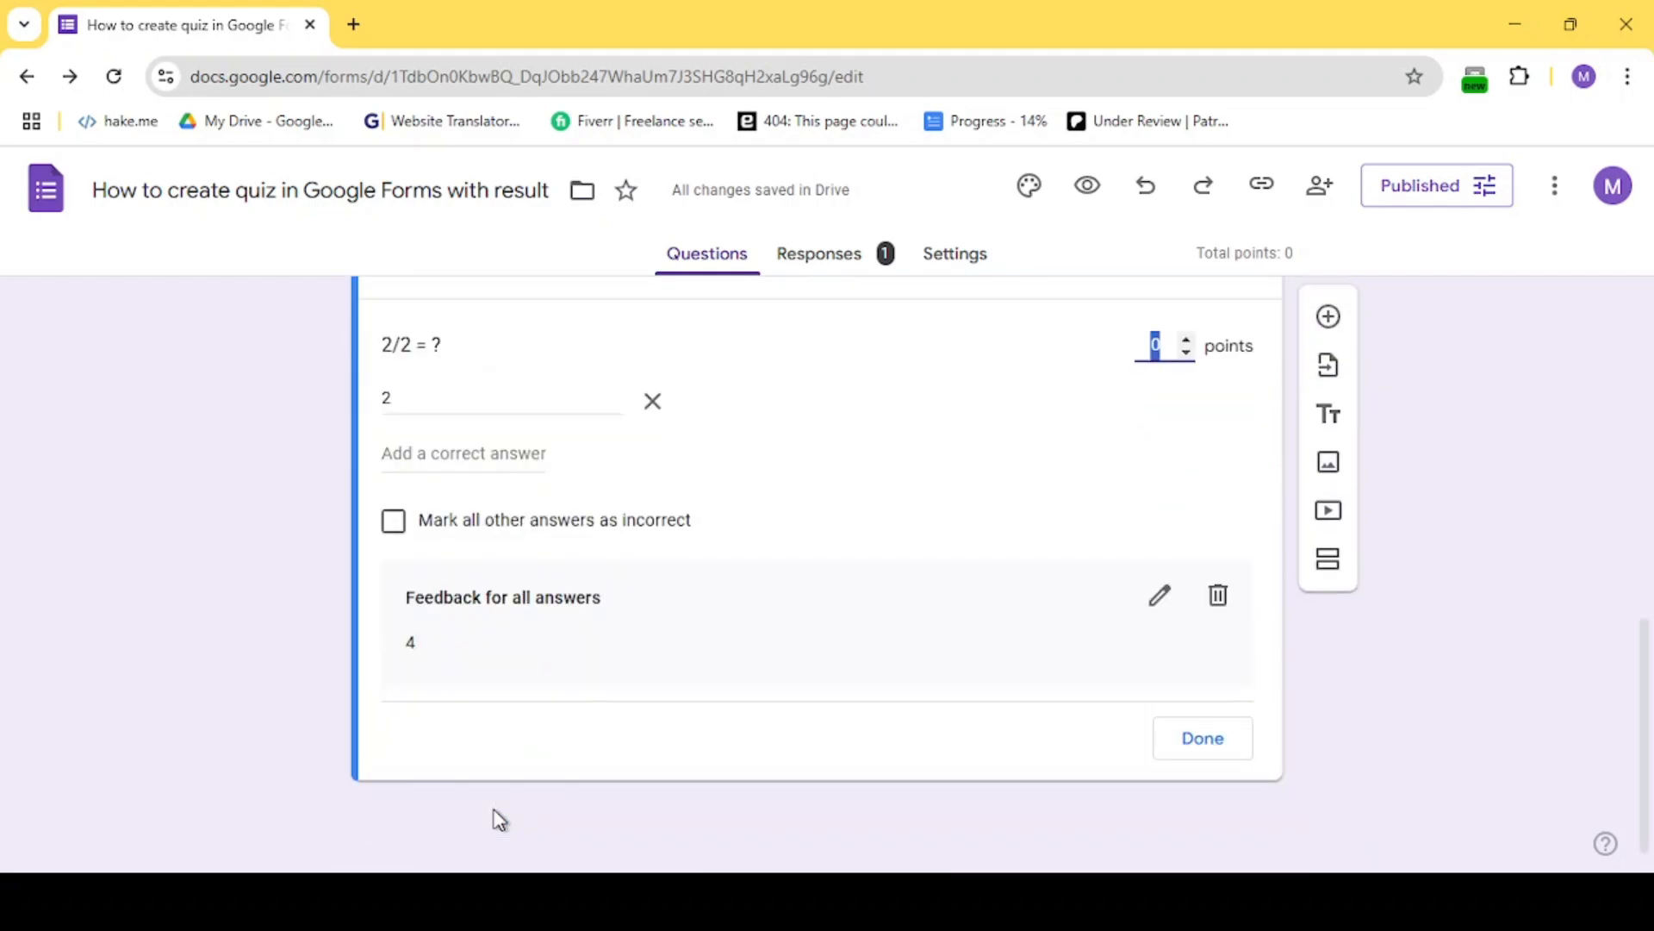
left_click(423, 657)
left_click(1177, 608)
left_click(735, 304)
key("BackSpace")
type("2")
left_click(1556, 430)
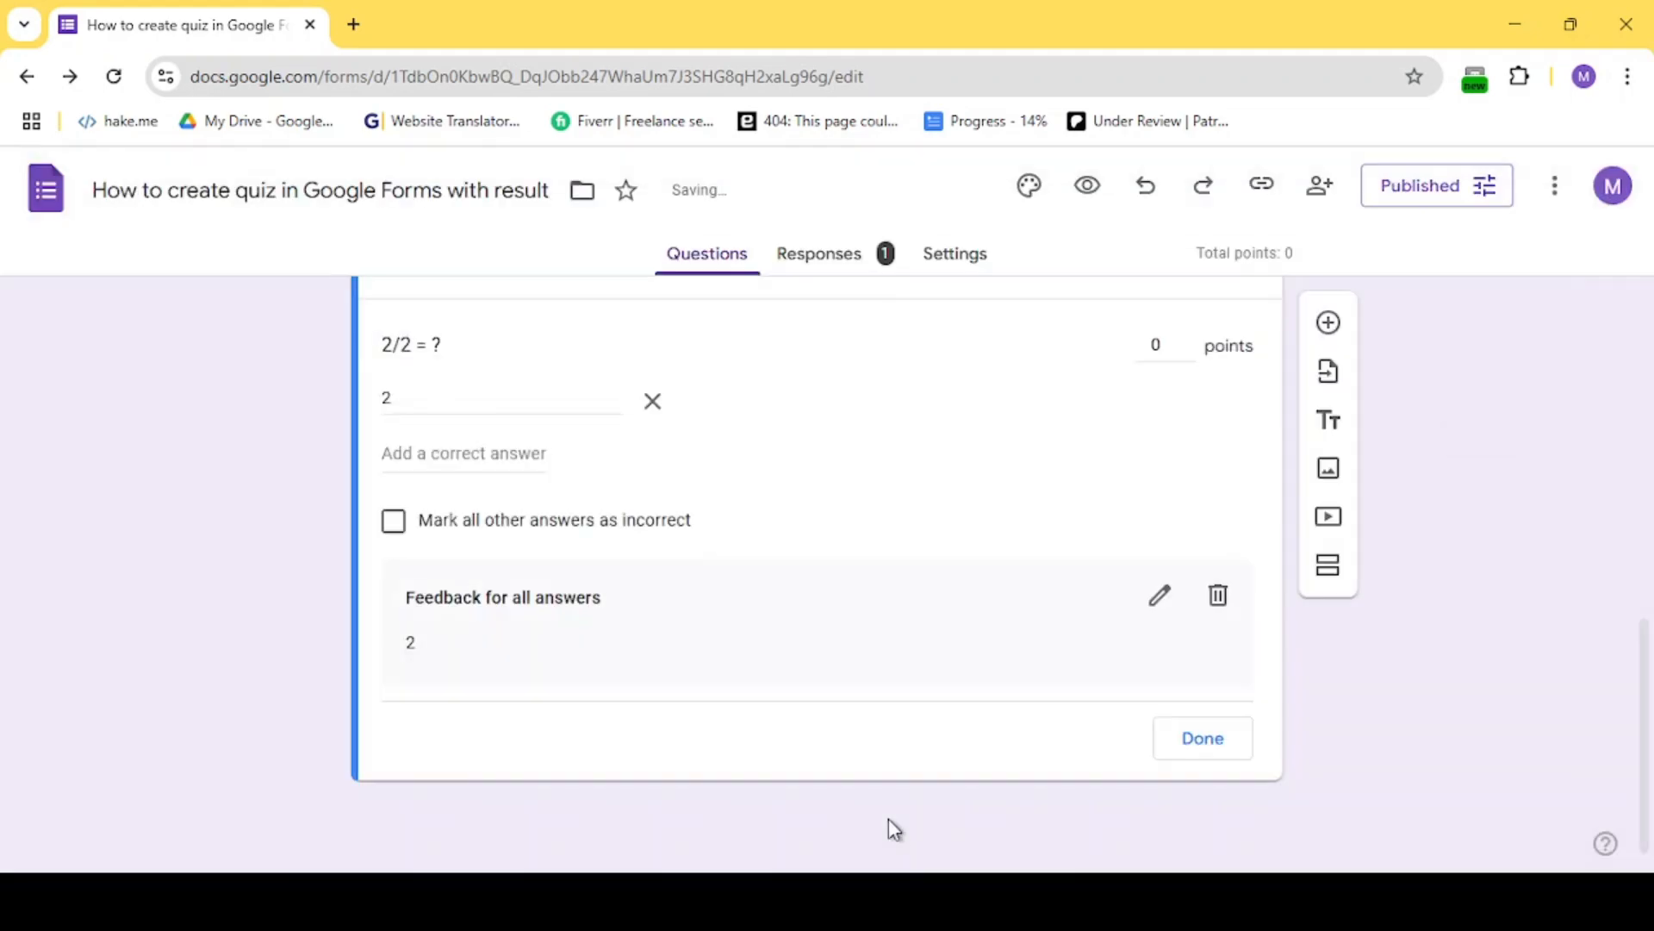
Change the feedback for all answers to 2 in the answer key of the 2-2 question
scroll(713, 528, "up", 4)
left_click(714, 528)
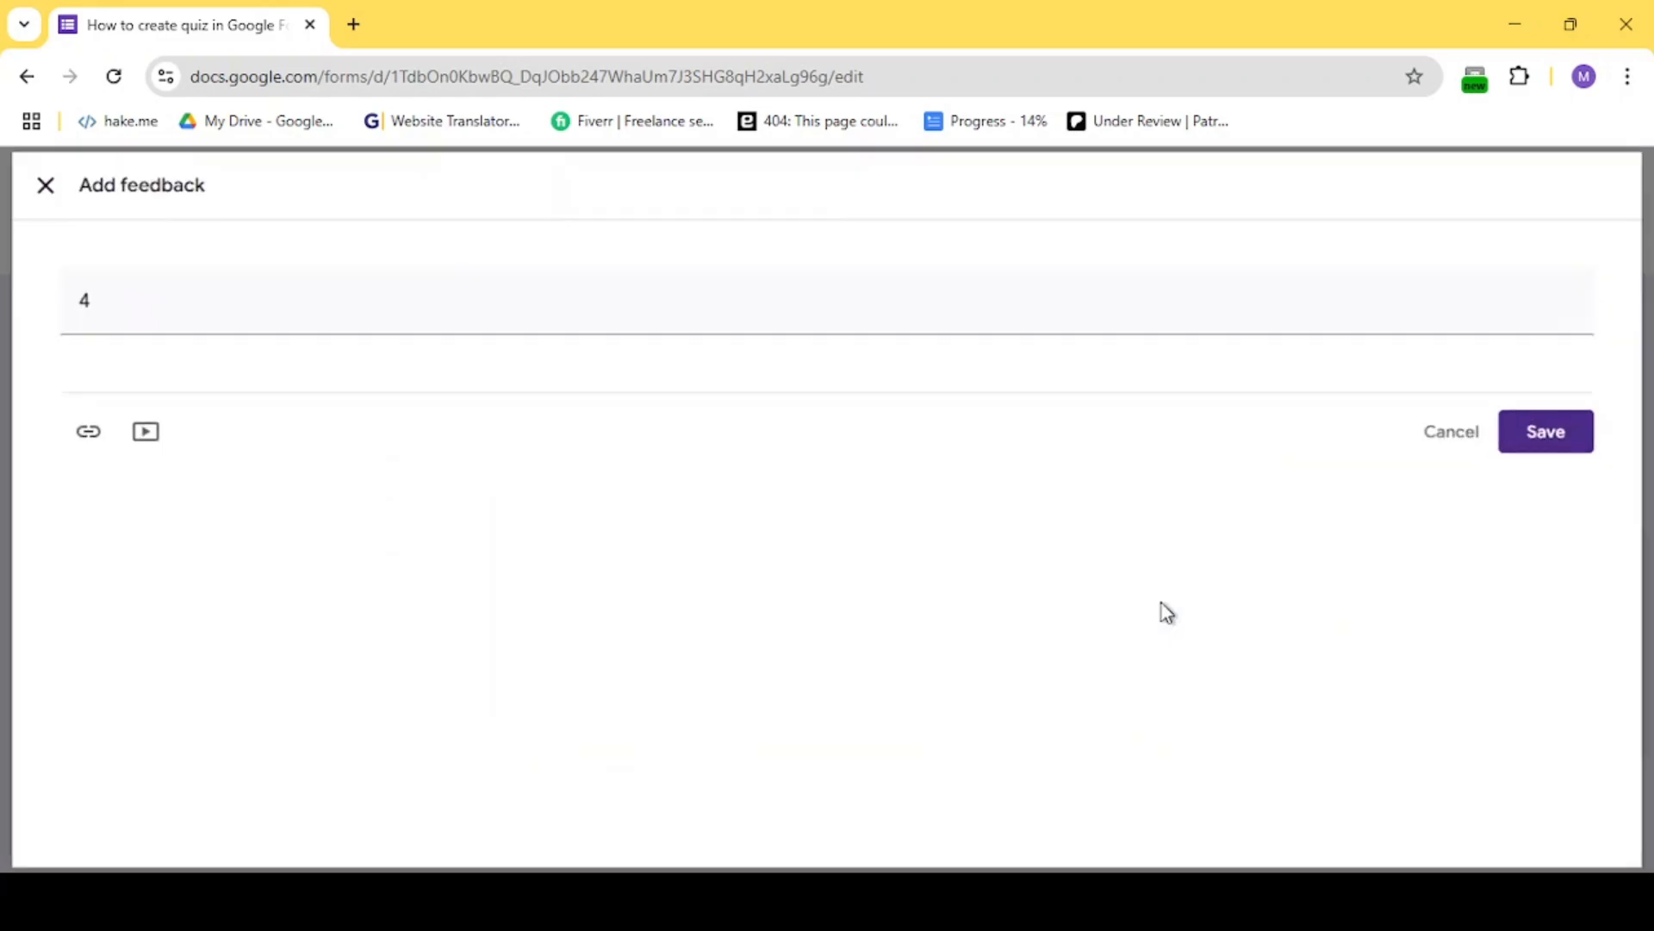
key("BackSpace")
type("2")
left_click(1596, 419)
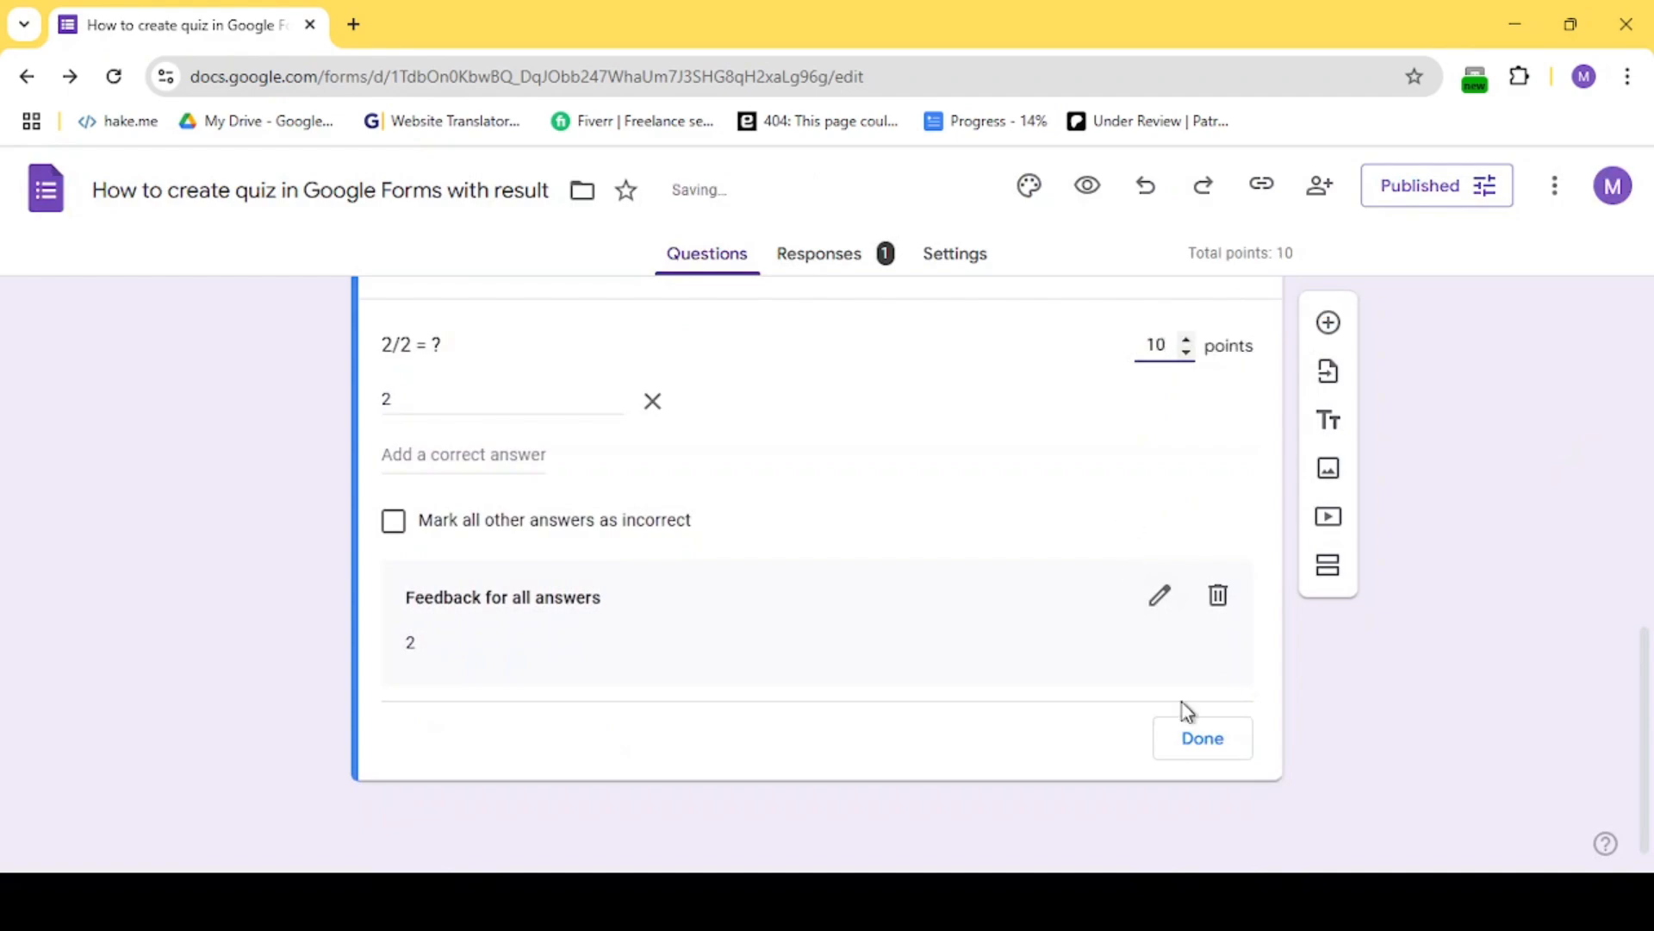
Assign 10 points each to the 2/2 and 2-2 questions and finish their answer keys
left_click(1187, 736)
scroll(1160, 471, "up", 2)
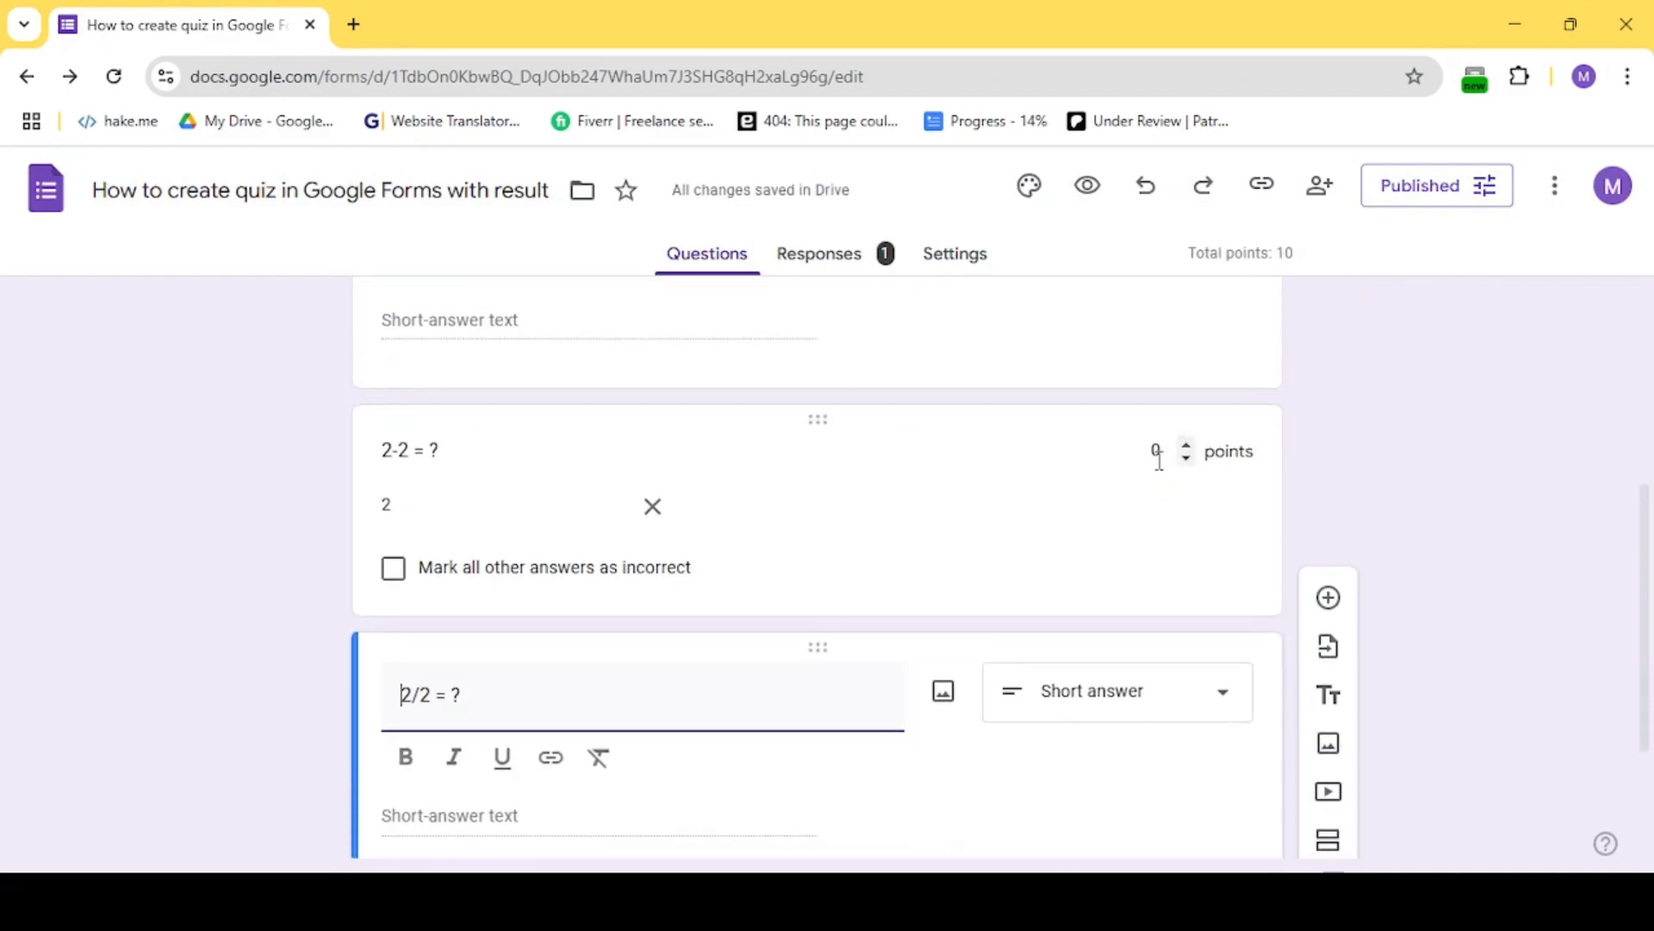
left_click(1156, 458)
left_click(1170, 413)
left_click(466, 639)
type("10")
left_click(1167, 856)
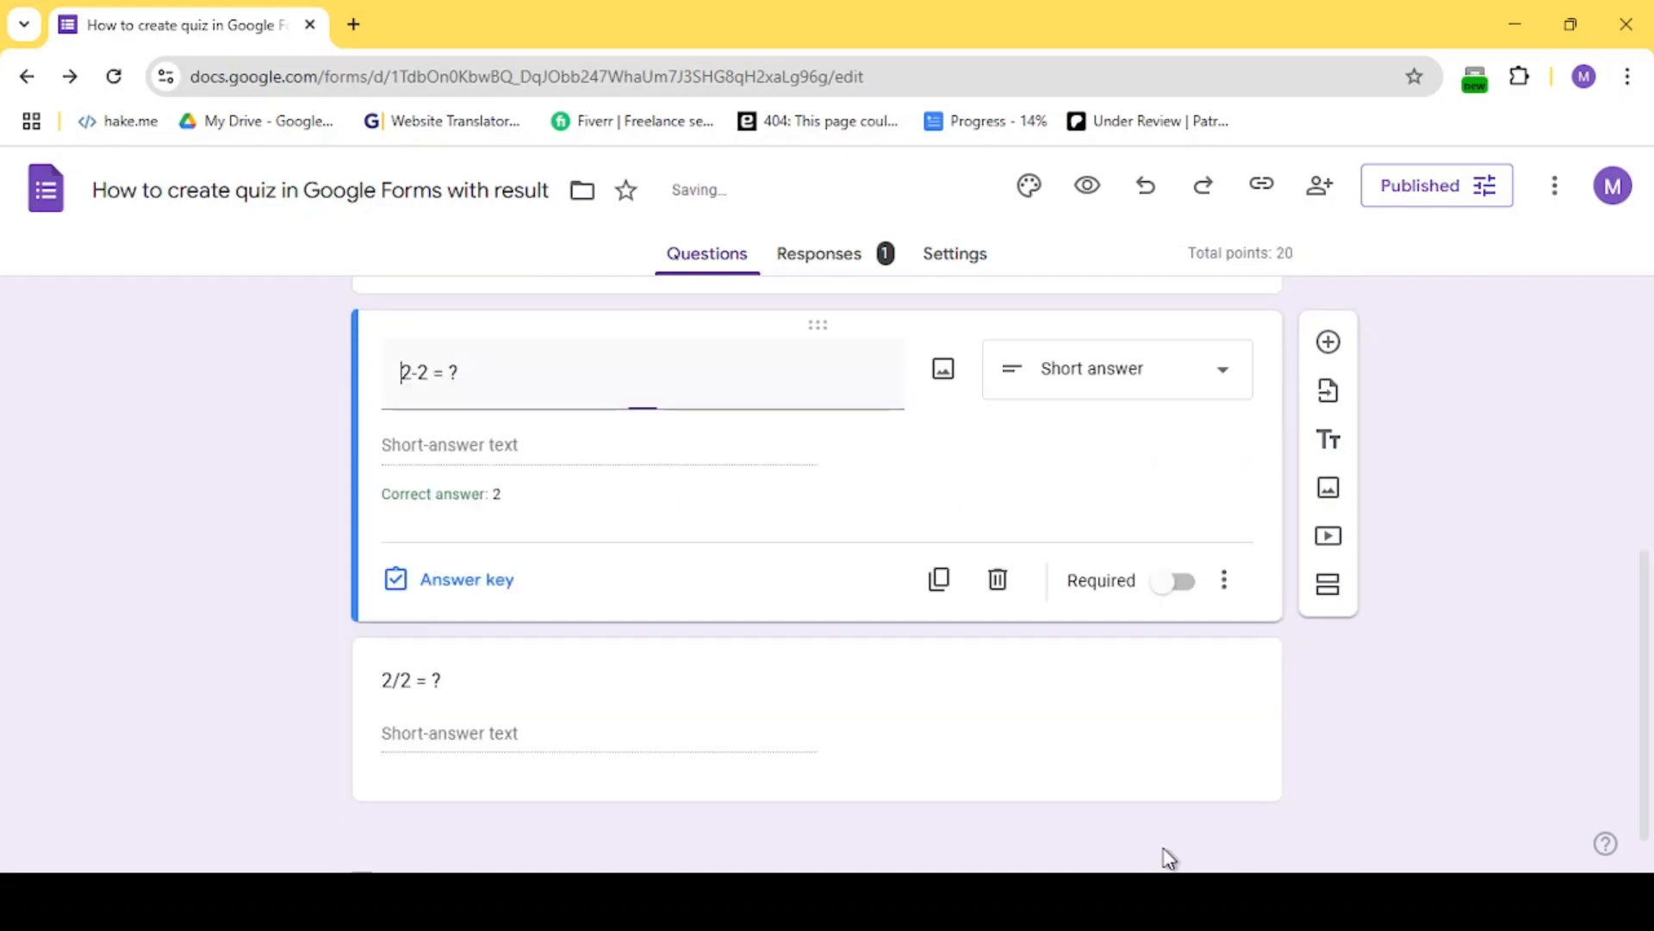
Assign 10 points to the 2+2 question in its answer key
scroll(1077, 690, "up", 3)
left_click(1022, 614)
left_click(467, 615)
type("10")
left_click(1197, 827)
Assign 10 points to the 2X2 question and close its answer key
scroll(1077, 603, "up", 3)
left_click(560, 560)
left_click(495, 786)
type("10")
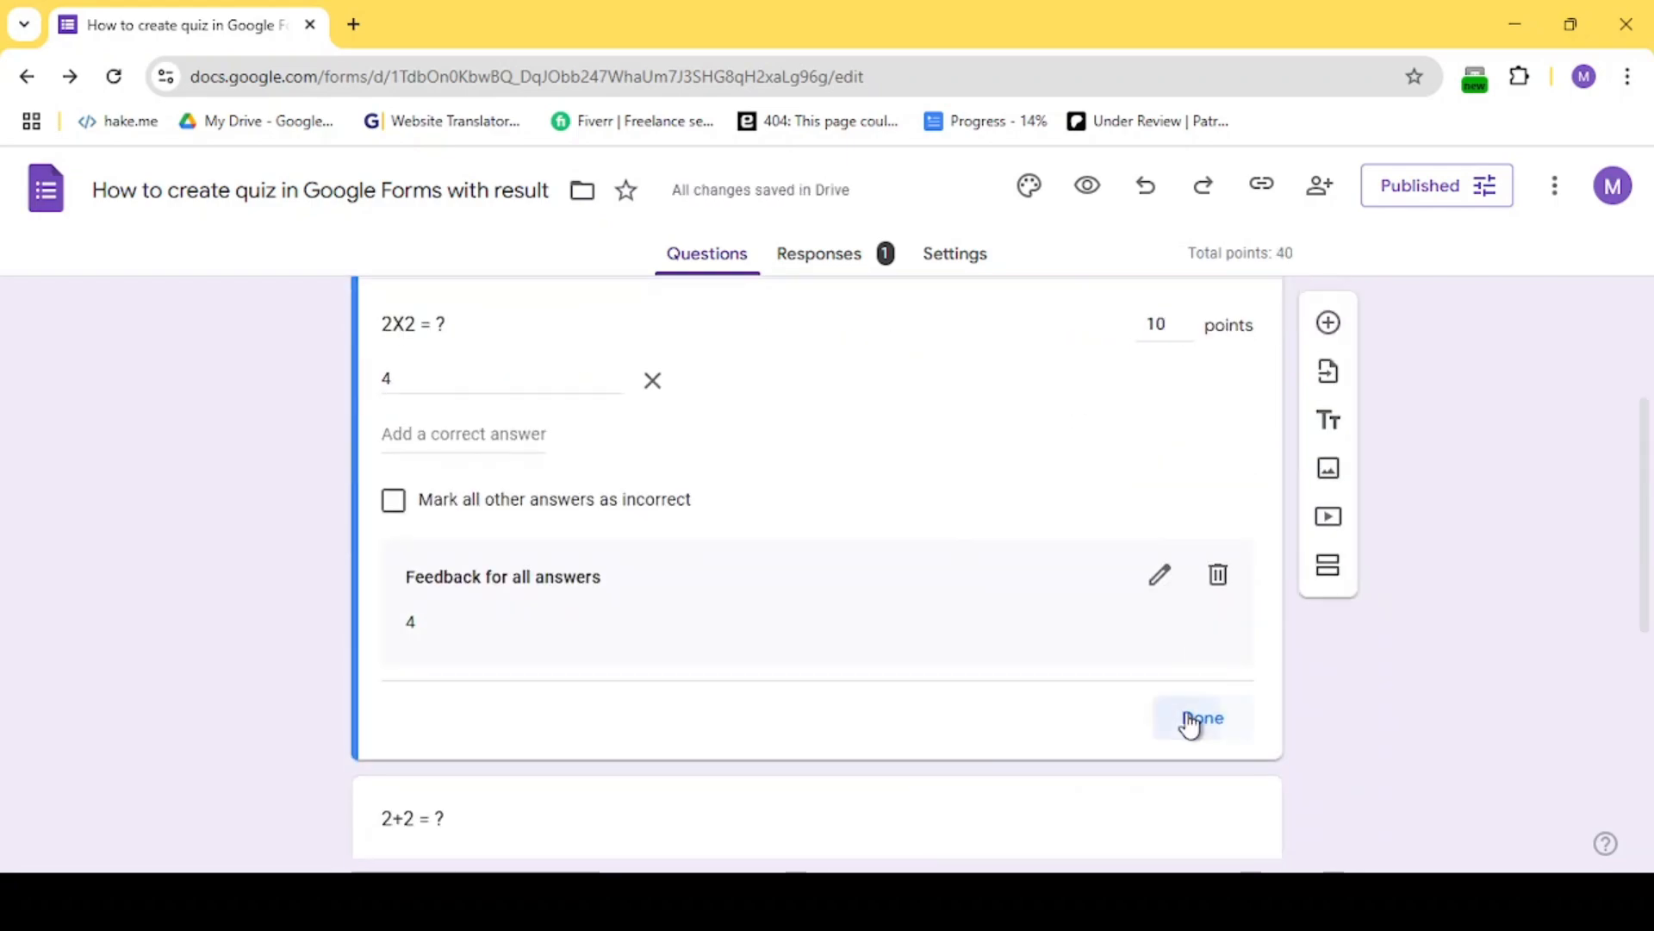
left_click(1190, 721)
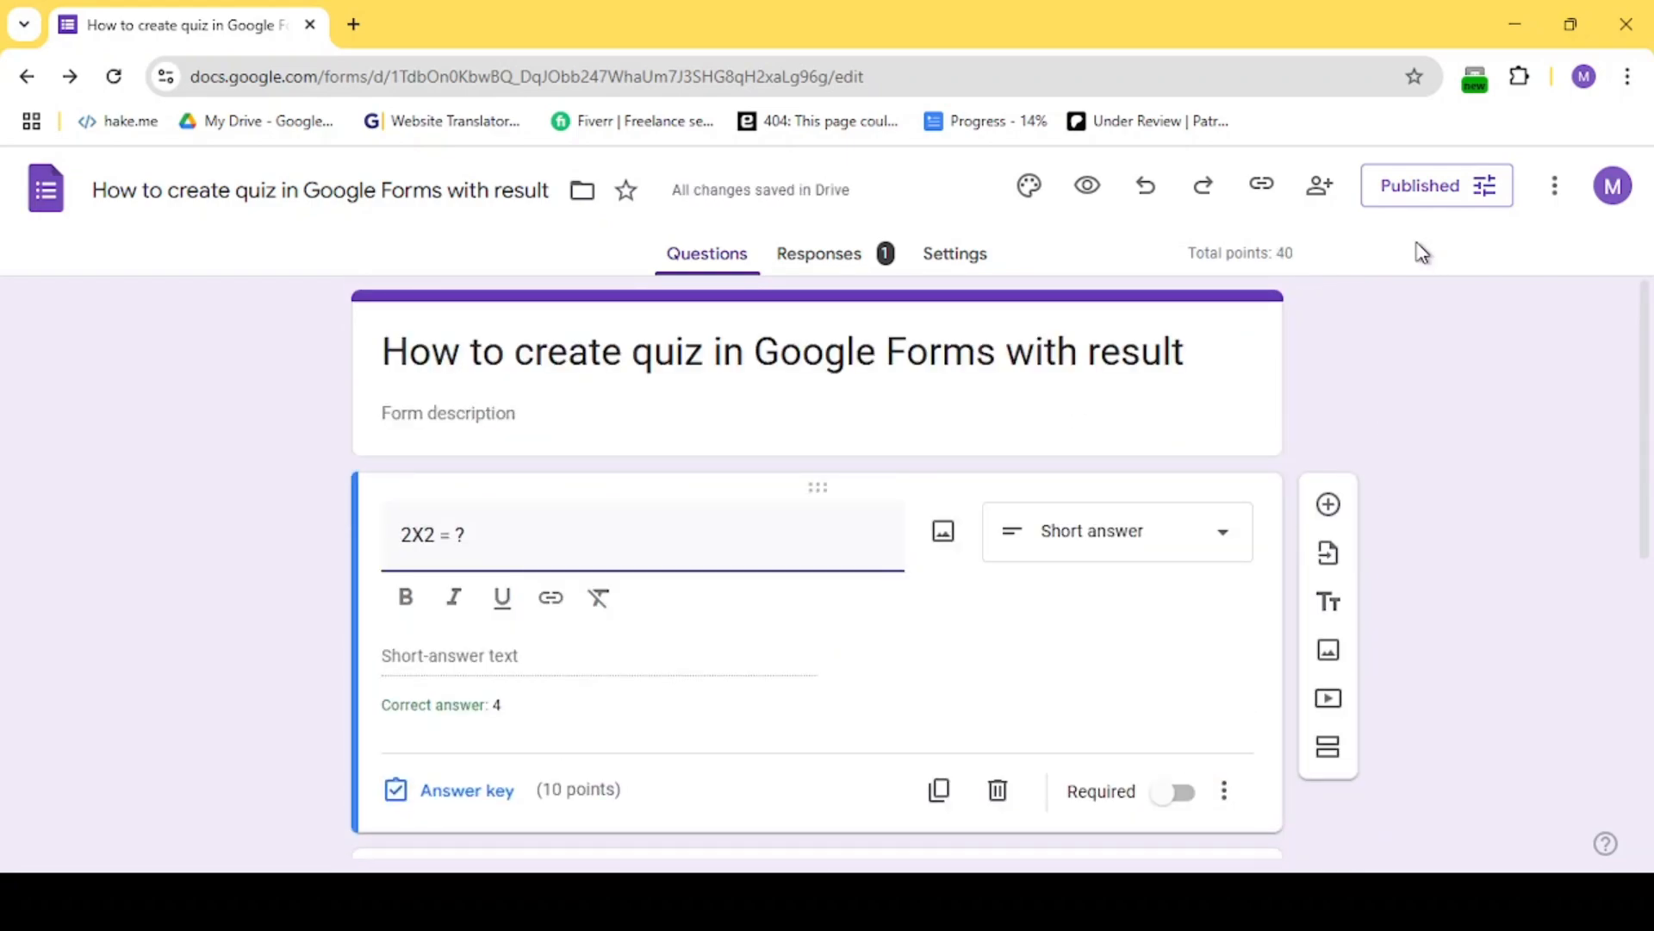
Save the form's published options and load the quiz's responder link in a new browser tab
left_click(1411, 206)
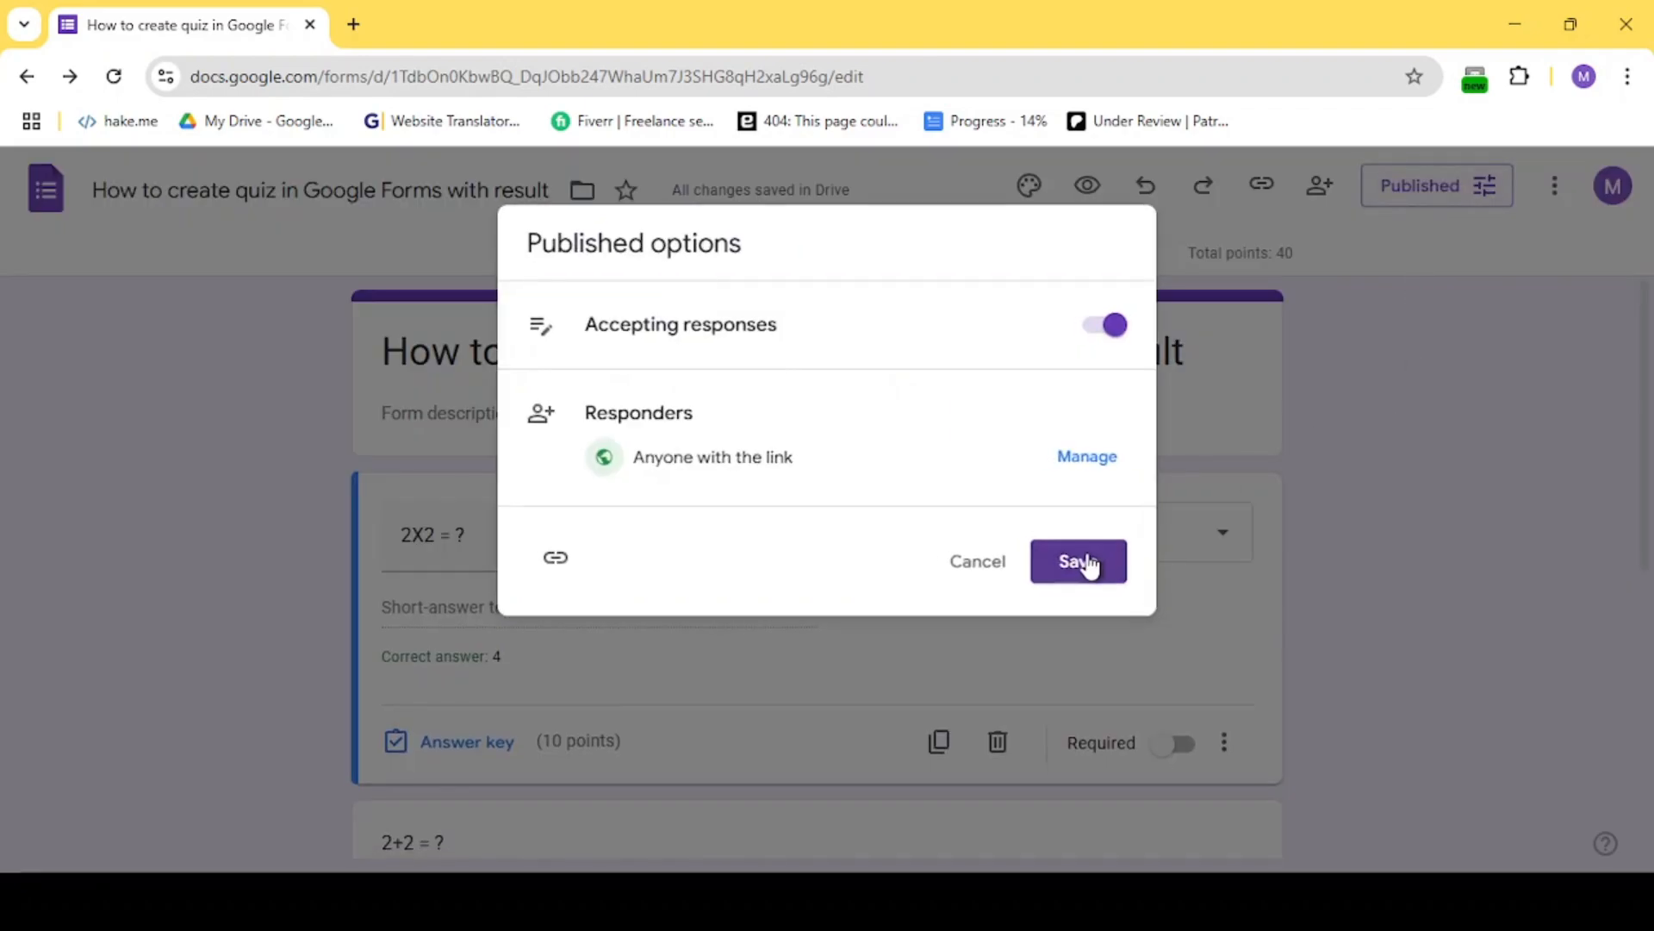
left_click(1080, 568)
key("ctrl+t")
type("https://docs.google.com/forms/d/e/1FAIpQLSeSUi2kJiodyA49lPxDy1ueHyOwQ0nNuDzxY9esZ2tgG44DBA/viewform?usp=header")
key("Return")
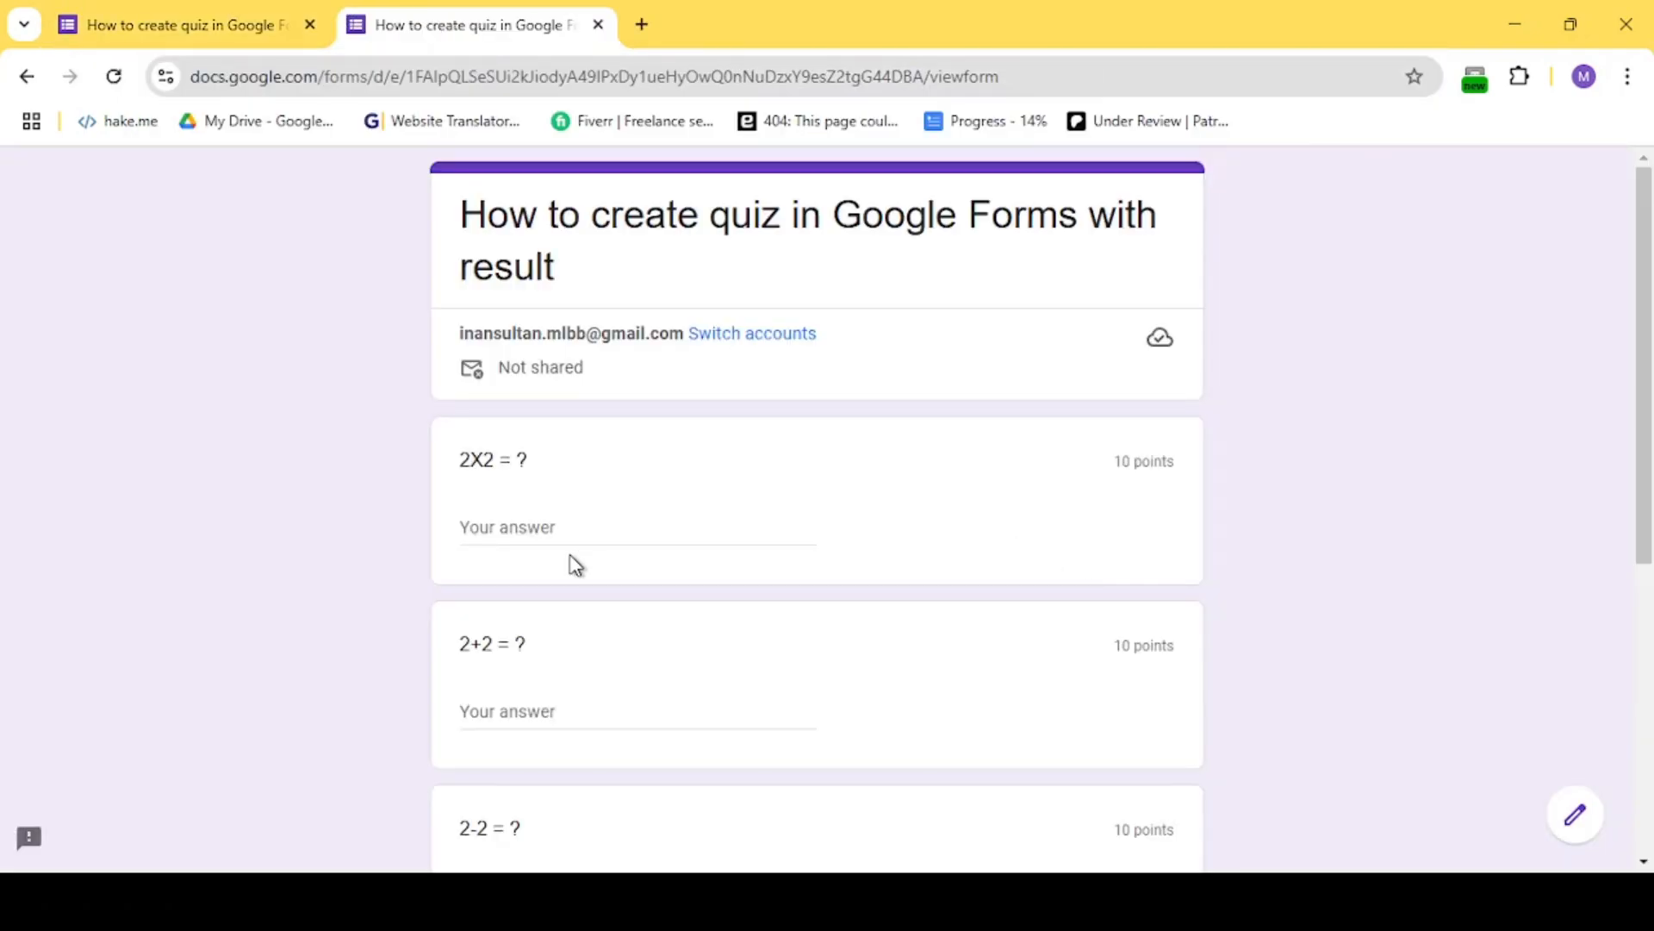
Fill in the quiz again with 4 for 2X2, 4 for 2+2, 2 for 2-2 and 1 for 2/2, and submit it
left_click(572, 534)
type("4")
key("Tab")
type("4")
key("Tab")
type("2")
key("Tab")
type("1")
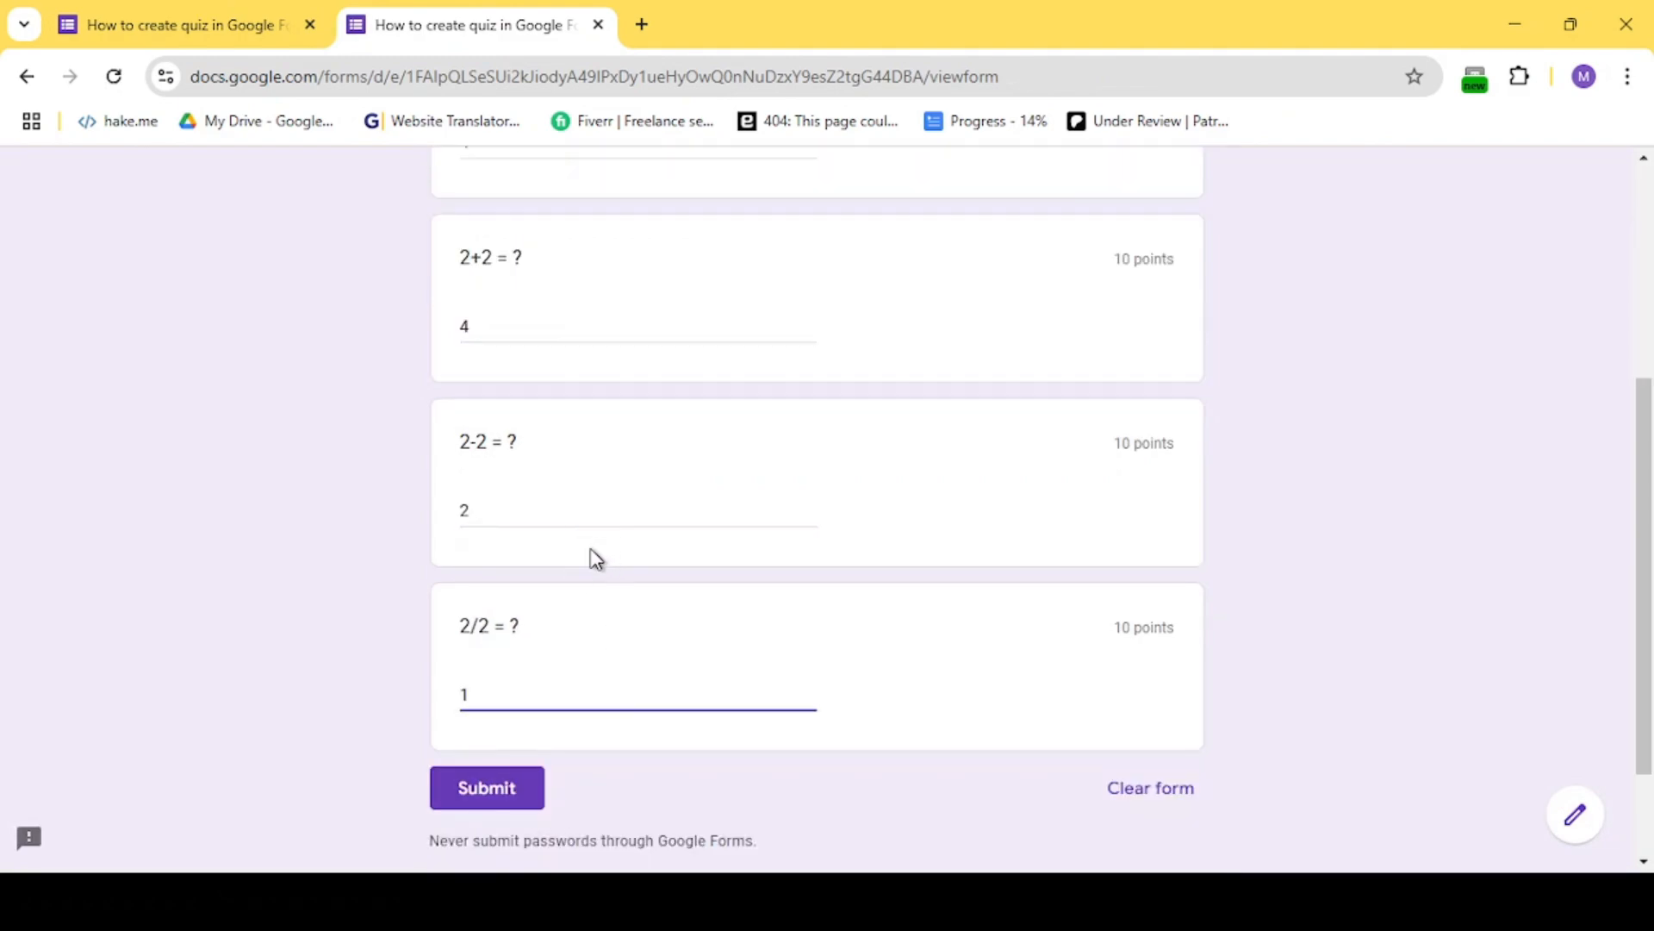
left_click(495, 788)
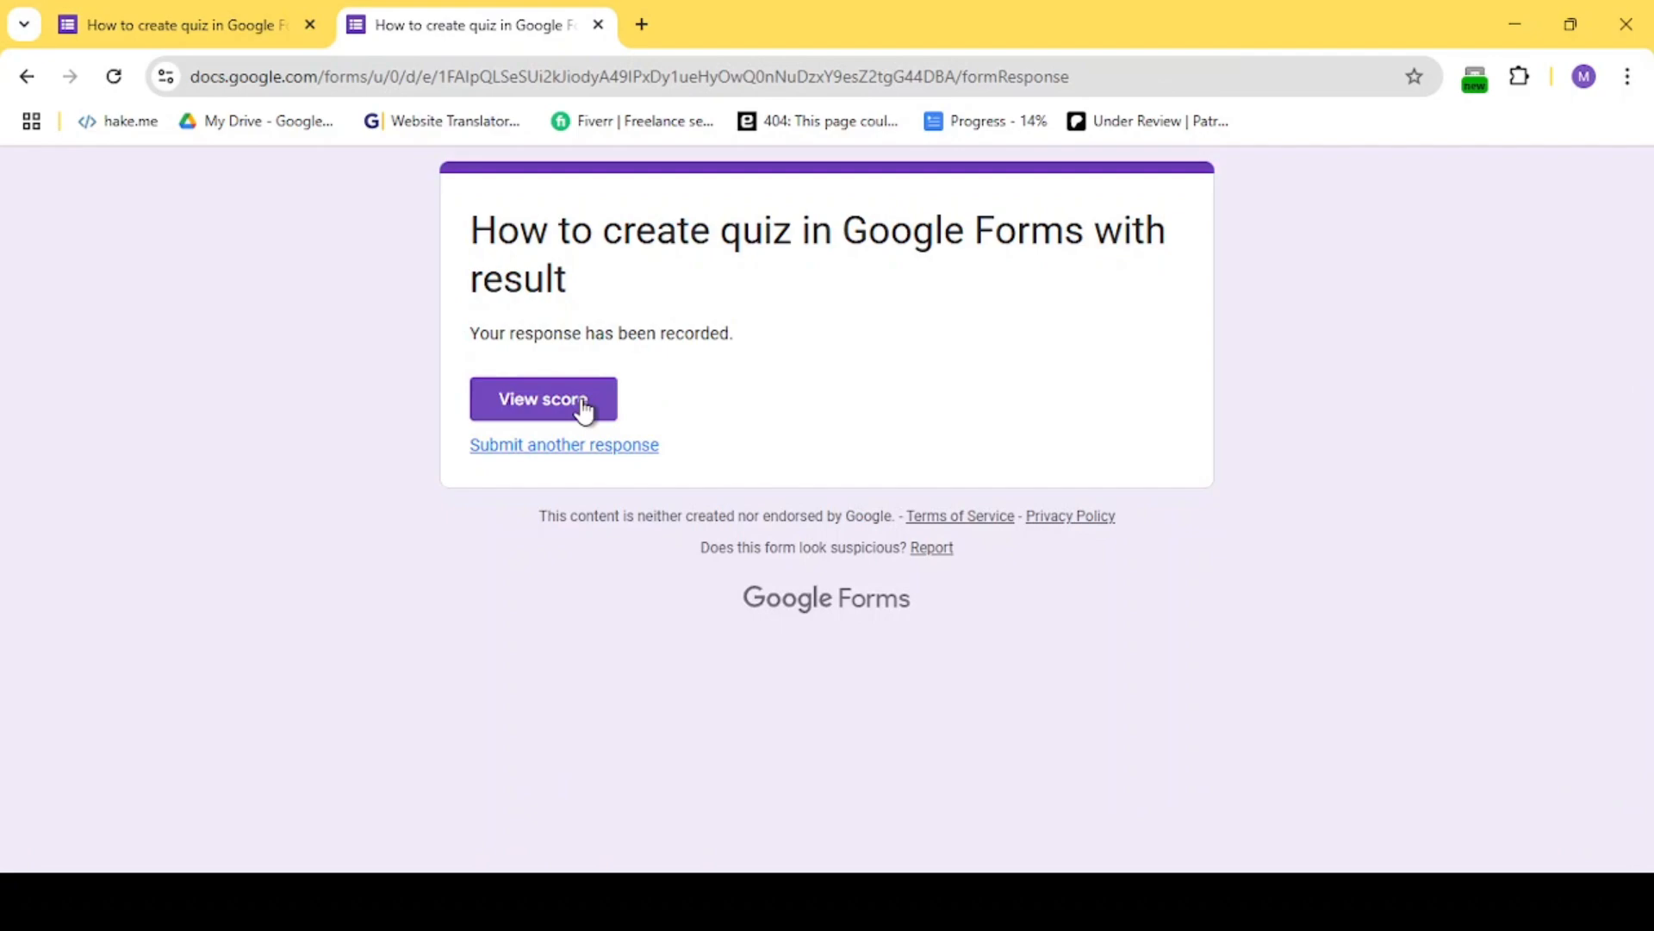
View the score of the new submission and review the total, the points per question and the feedback
left_click(573, 399)
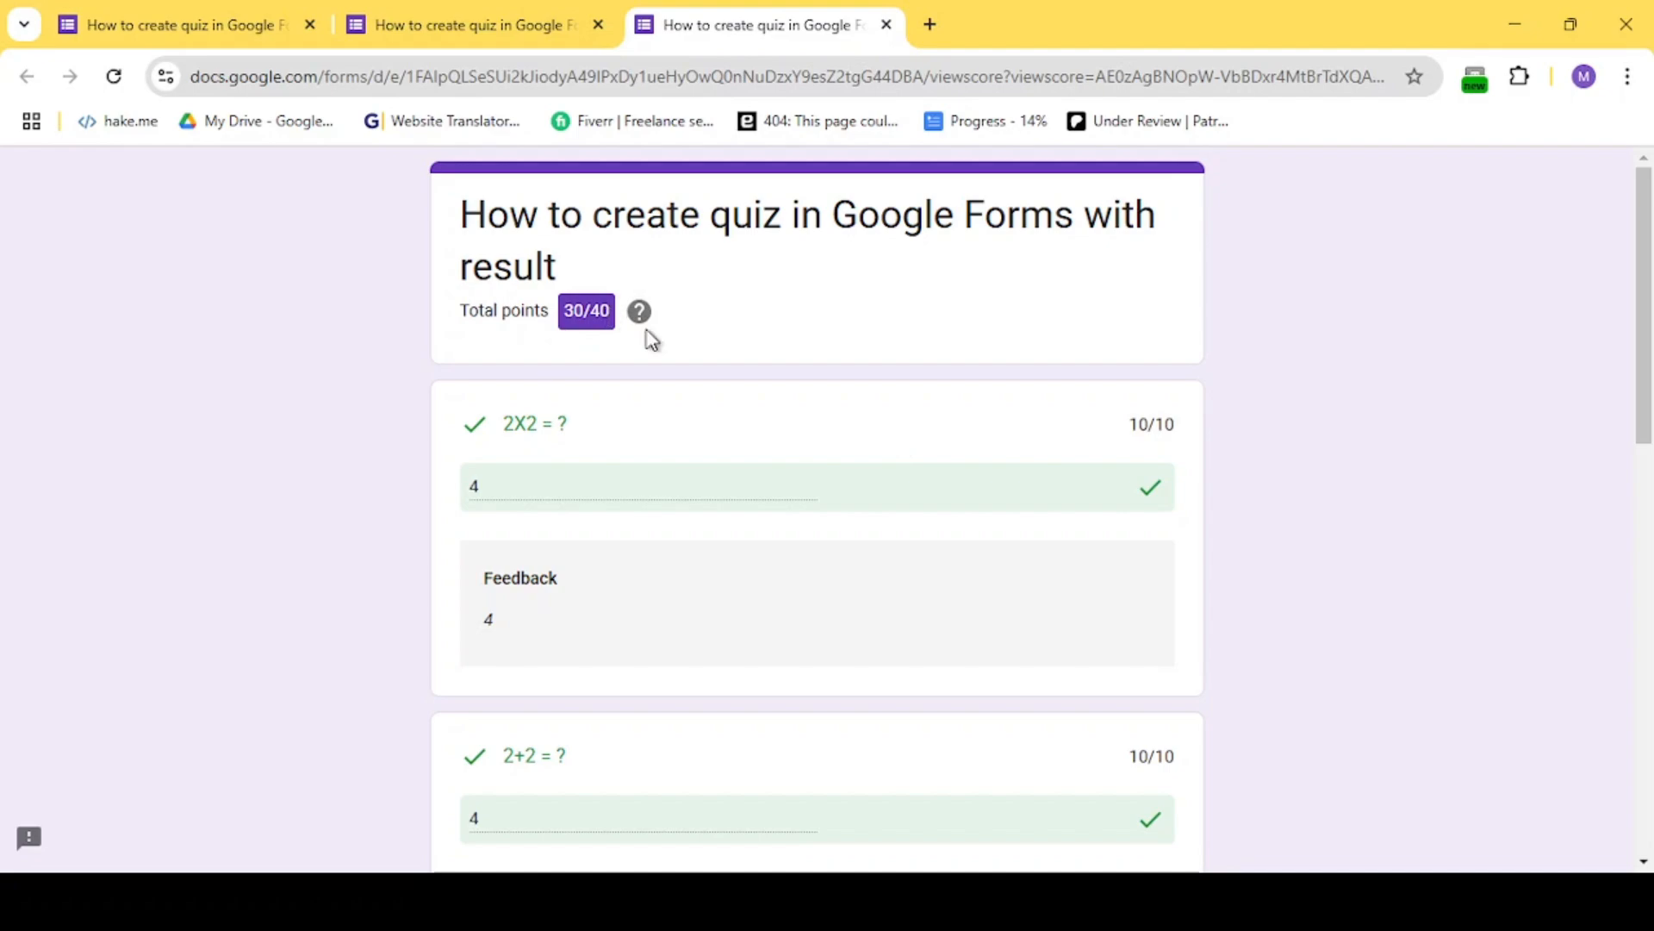
scroll(965, 500, "down", 10)
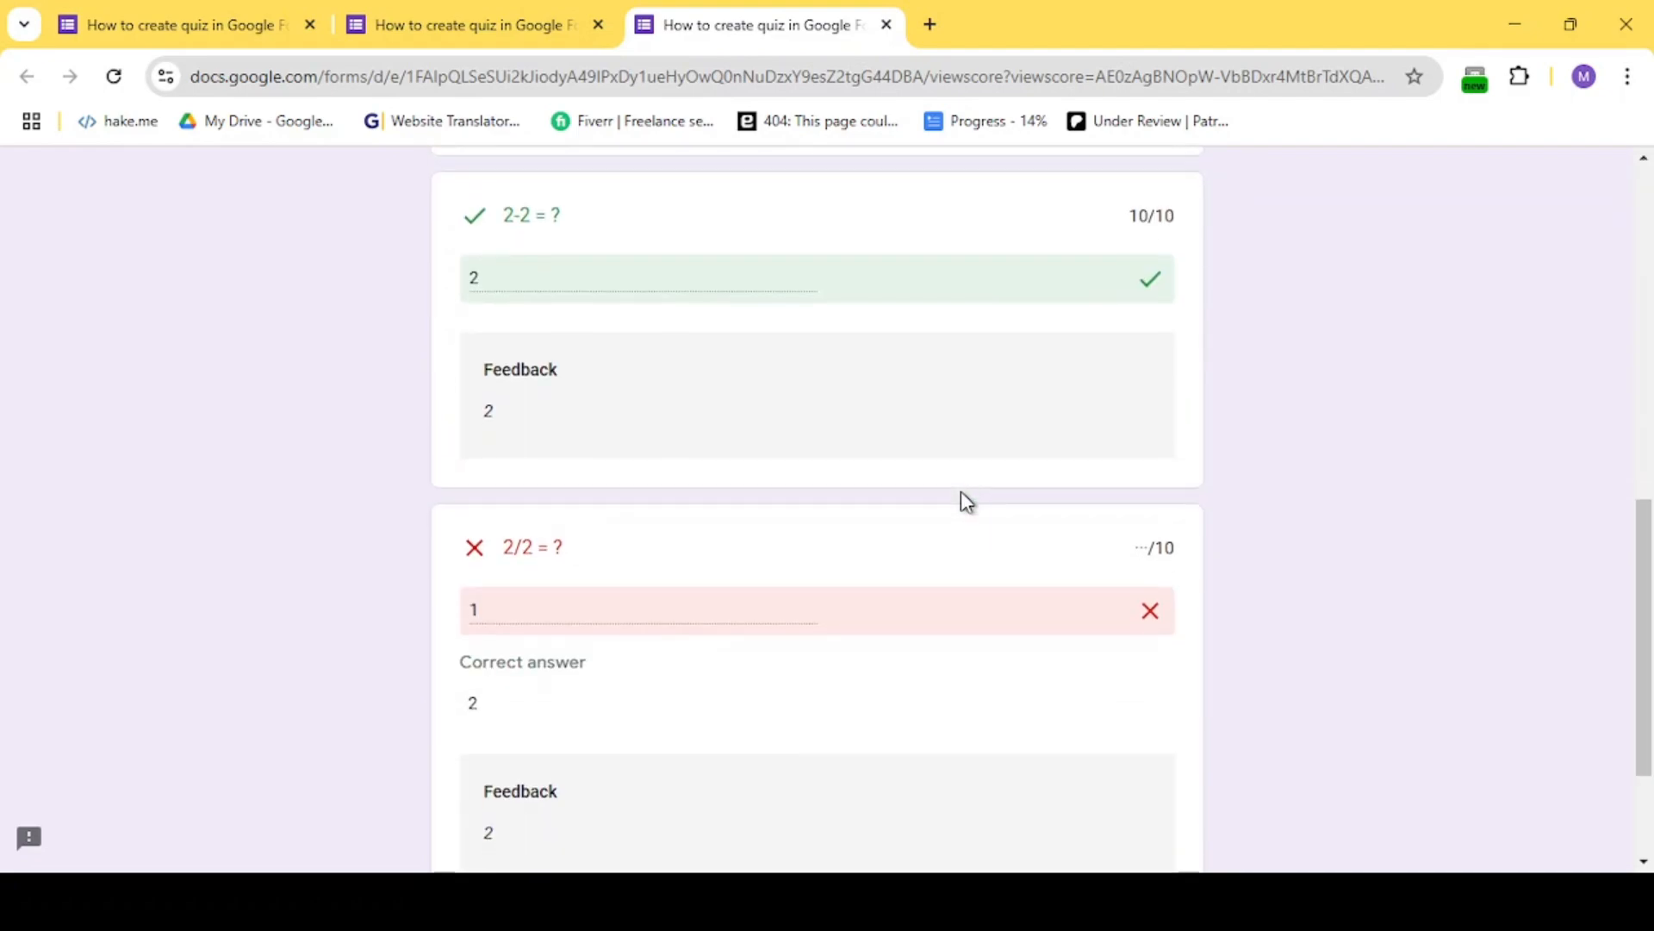
scroll(961, 493, "up", 4)
scroll(960, 489, "down", 1)
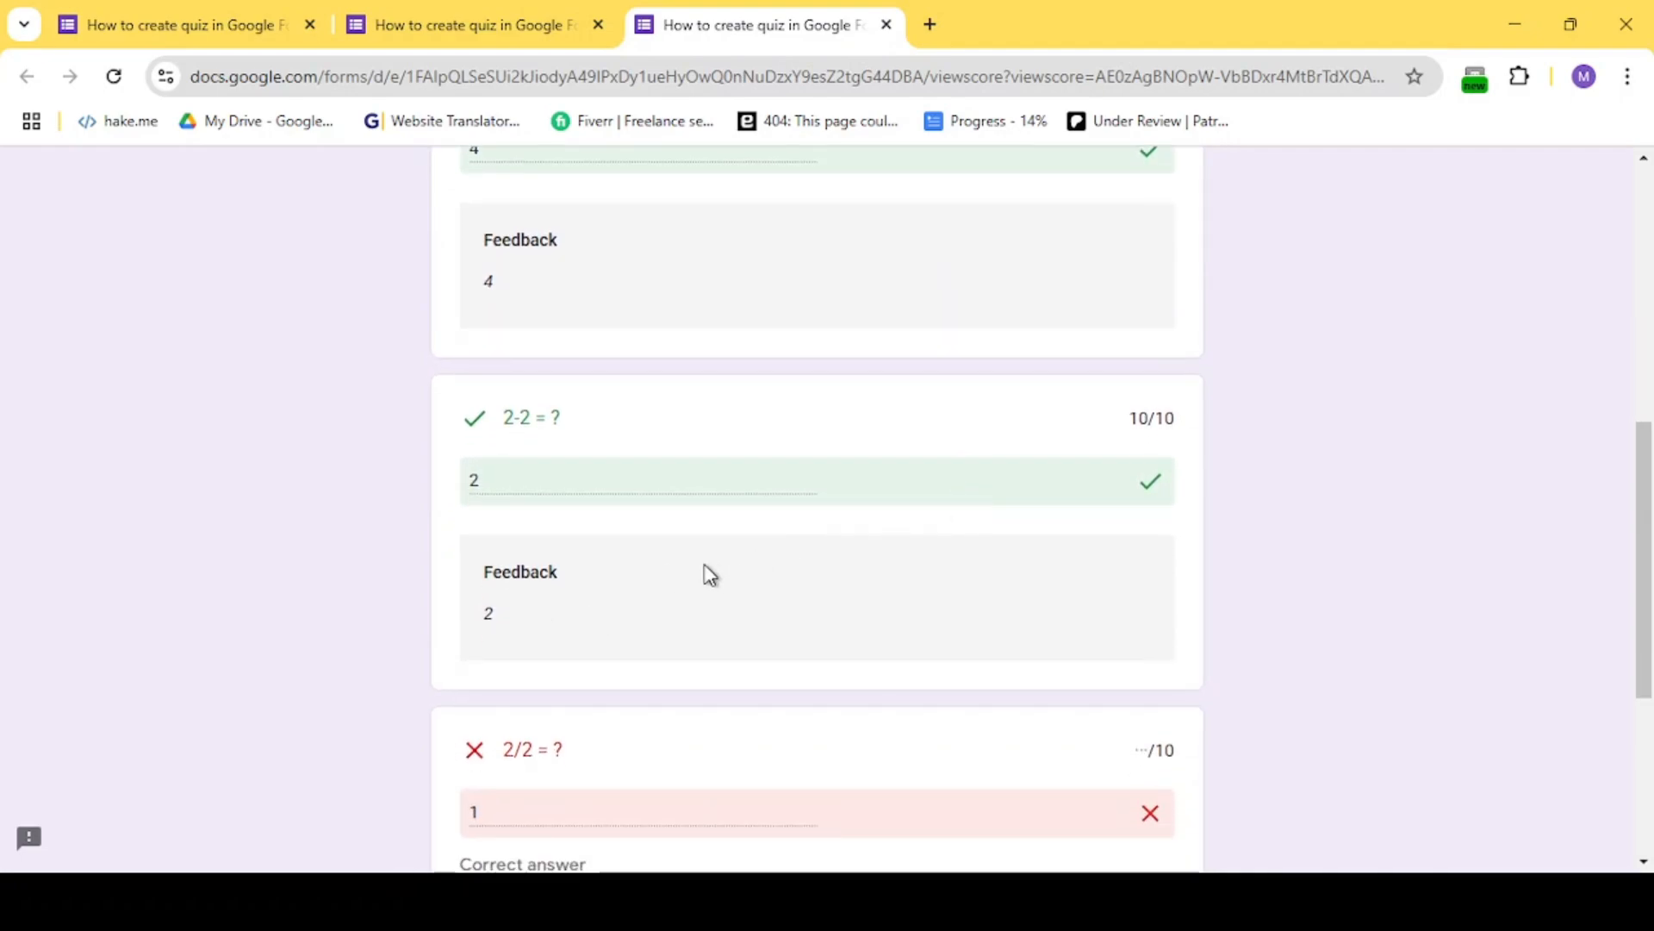
scroll(761, 698, "down", 4)
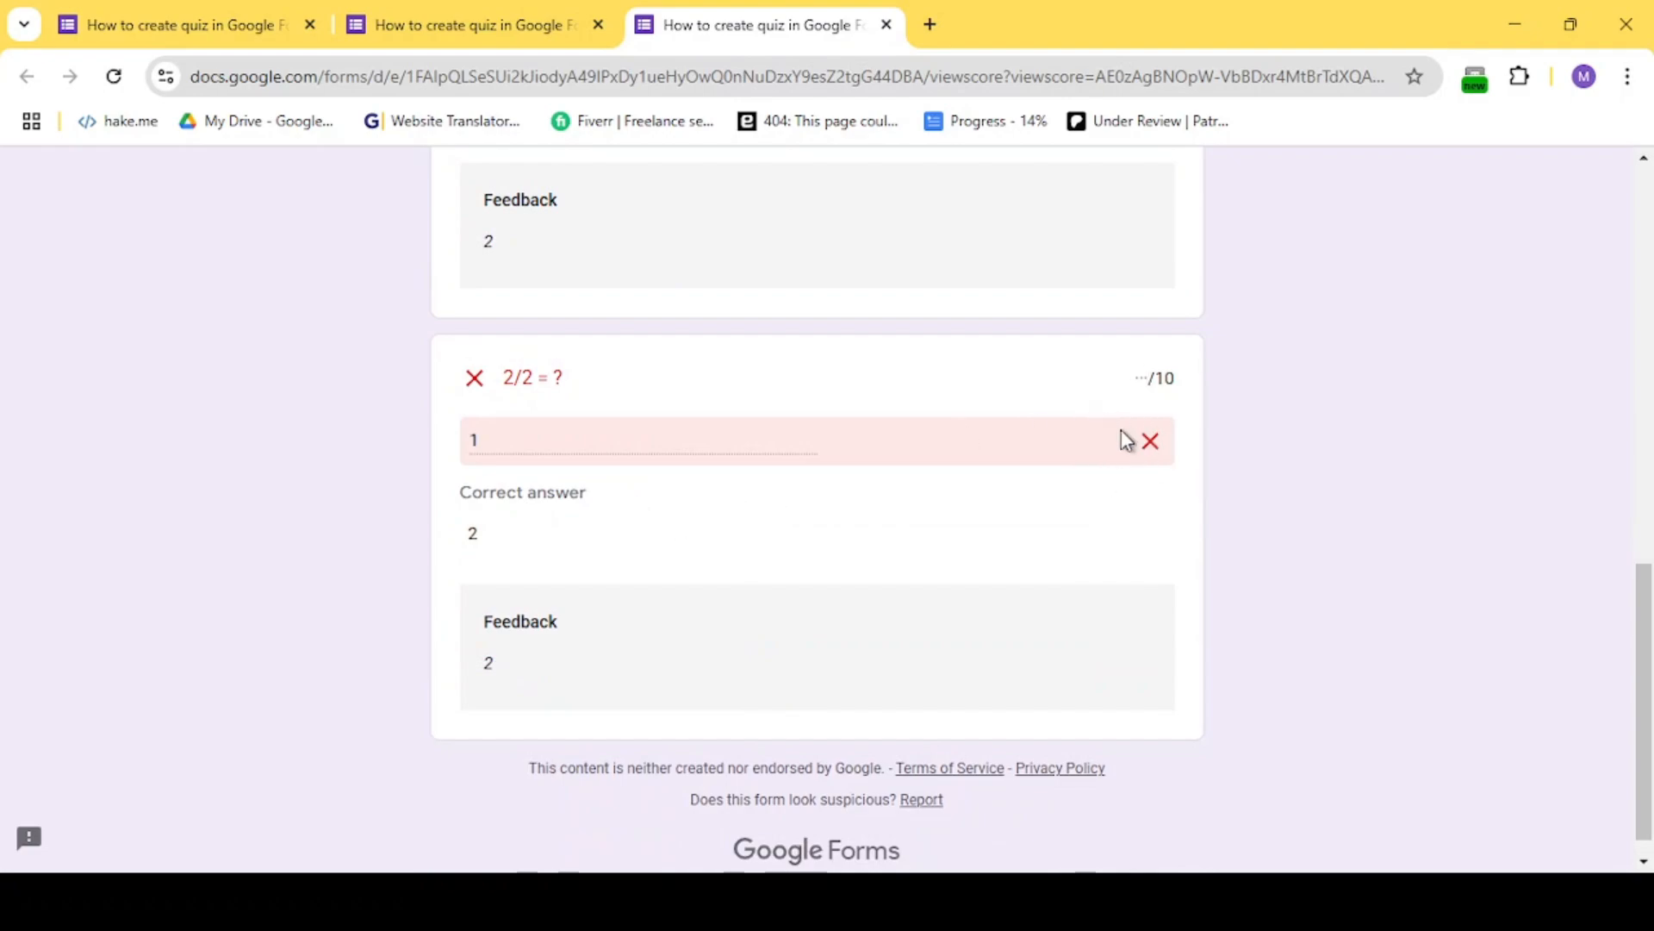
scroll(1120, 430, "up", 10)
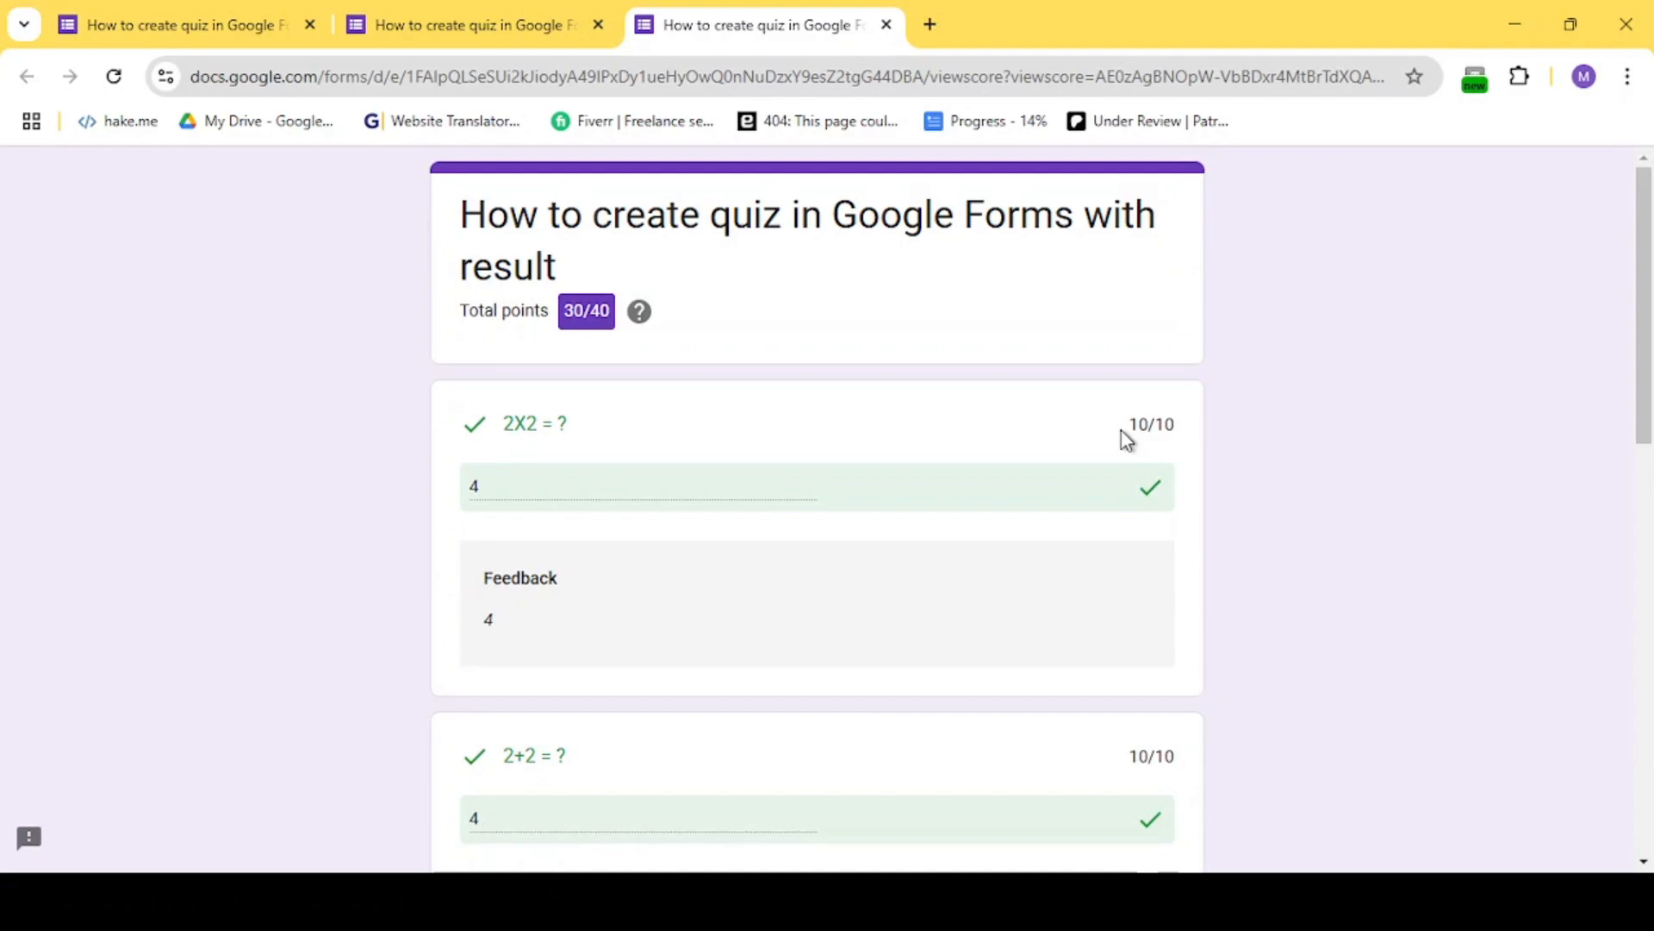